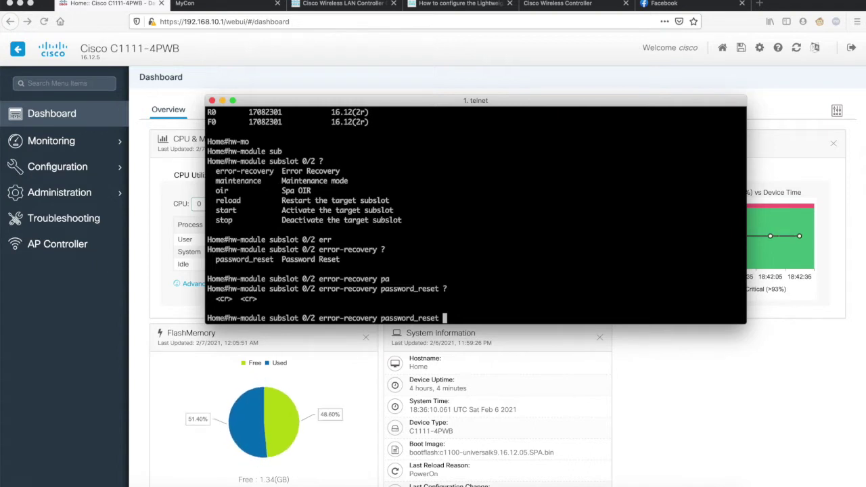
Trim the command back to hw-module and try 'hw-module session 0/2' with Tab completion
{"action": "key", "text": "BackSpace"}
{"action": "key", "text": "BackSpace"}
{"action": "key", "text": "BackSpace"}
{"action": "key", "text": "BackSpace"}
{"action": "key", "text": "BackSpace"}
{"action": "key", "text": "BackSpace"}
{"action": "key", "text": "BackSpace"}
{"action": "key", "text": "BackSpace"}
{"action": "key", "text": "BackSpace"}
{"action": "key", "text": "BackSpace"}
{"action": "key", "text": "BackSpace"}
{"action": "key", "text": "BackSpace"}
{"action": "key", "text": "BackSpace"}
{"action": "key", "text": "BackSpace"}
{"action": "key", "text": "BackSpace"}
{"action": "key", "text": "BackSpace"}
{"action": "key", "text": "BackSpace"}
{"action": "key", "text": "BackSpace"}
{"action": "key", "text": "BackSpace"}
{"action": "key", "text": "BackSpace"}
{"action": "key", "text": "BackSpace"}
{"action": "key", "text": "BackSpace"}
{"action": "key", "text": "BackSpace"}
{"action": "key", "text": "BackSpace"}
{"action": "key", "text": "BackSpace"}
{"action": "key", "text": "BackSpace"}
{"action": "key", "text": "BackSpace"}
{"action": "key", "text": "BackSpace"}
{"action": "key", "text": "BackSpace"}
{"action": "key", "text": "BackSpace"}
{"action": "key", "text": "BackSpace"}
{"action": "key", "text": "BackSpace"}
{"action": "key", "text": "BackSpace"}
{"action": "key", "text": "BackSpace"}
{"action": "key", "text": "BackSpace"}
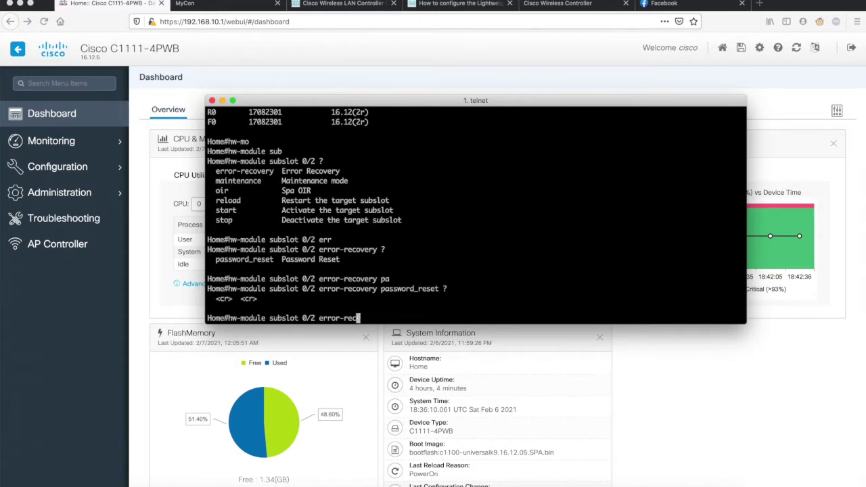
{"action": "key", "text": "BackSpace"}
{"action": "key", "text": "BackSpace"}
{"action": "key", "text": "BackSpace"}
{"action": "key", "text": "BackSpace"}
{"action": "key", "text": "BackSpace"}
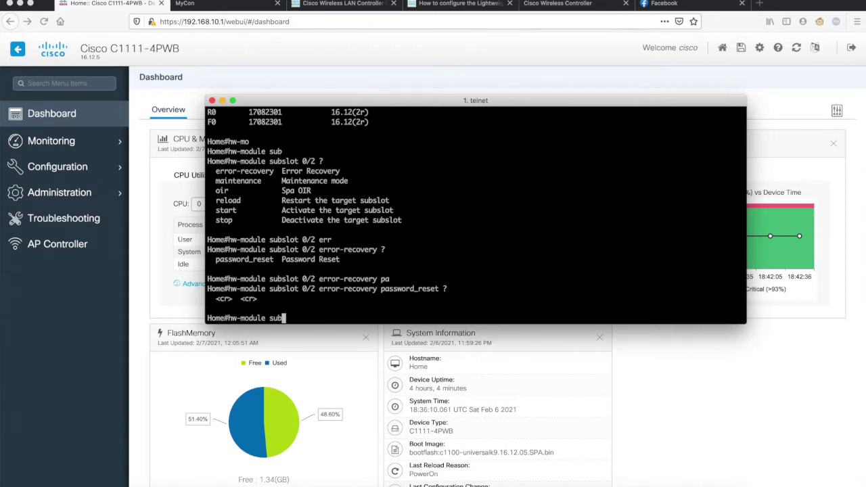
{"action": "type", "text": "ess"}
{"action": "key", "text": "Tab"}
{"action": "type", "text": "0/2"}
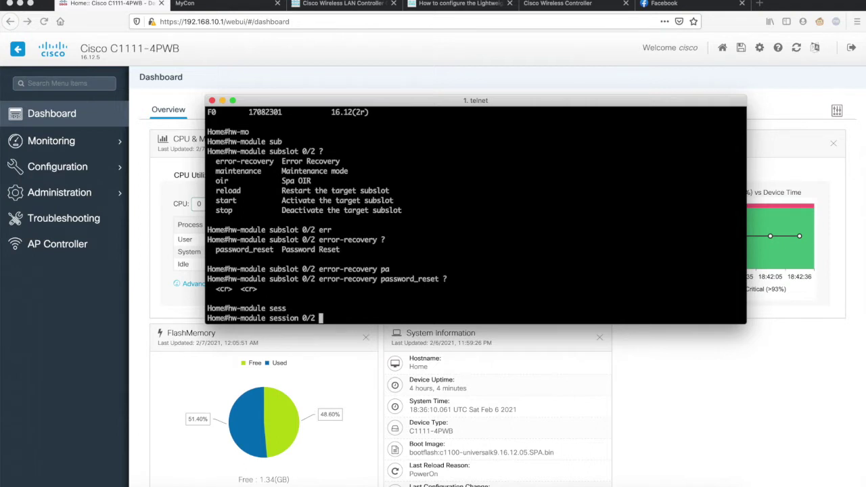
{"action": "key", "text": "BackSpace"}
Retype 'hw-module subslot 0/2 error-recovery password_reset' using Tab completion
{"action": "key", "text": "BackSpace"}
{"action": "key", "text": "BackSpace"}
{"action": "key", "text": "BackSpace"}
{"action": "key", "text": "BackSpace"}
{"action": "key", "text": "BackSpace"}
{"action": "key", "text": "BackSpace"}
{"action": "key", "text": "BackSpace"}
{"action": "key", "text": "BackSpace"}
{"action": "key", "text": "BackSpace"}
{"action": "key", "text": "BackSpace"}
{"action": "key", "text": "BackSpace"}
{"action": "type", "text": "0/2 er"}
{"action": "key", "text": "Tab"}
{"action": "key", "text": "BackSpace"}
{"action": "key", "text": "BackSpace"}
{"action": "key", "text": "BackSpace"}
{"action": "key", "text": "BackSpace"}
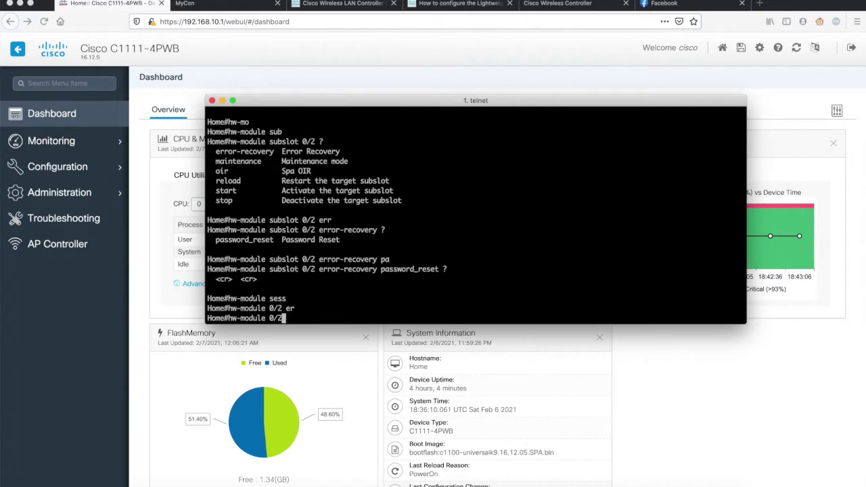
{"action": "type", "text": "sub"}
{"action": "key", "text": "Tab"}
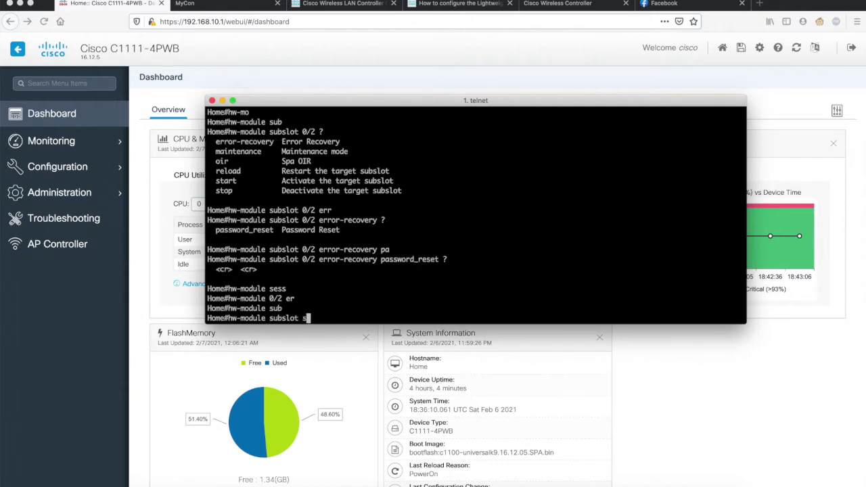
{"action": "type", "text": "0/2 err"}
{"action": "key", "text": "Tab"}
{"action": "type", "text": "pa"}
{"action": "key", "text": "Tab"}
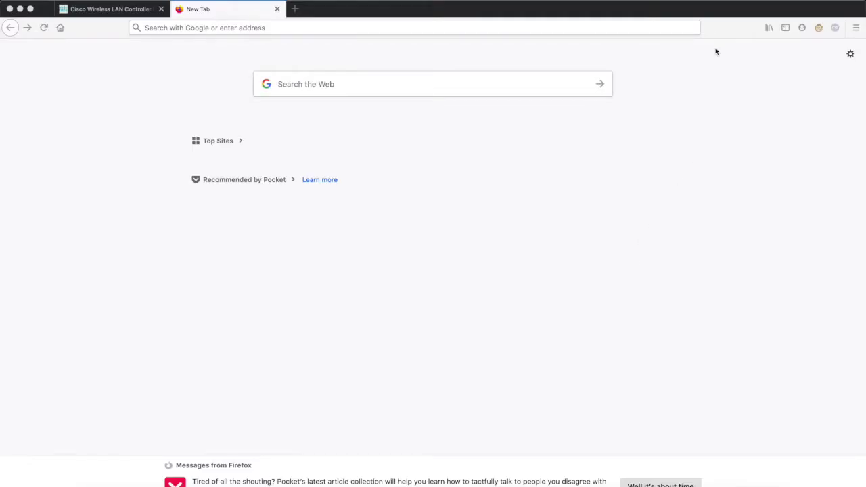
Join the CiscoAirProvision Wi-Fi and open mobilityexpress.cisco from Firefox's address suggestions
{"action": "left_click", "coordinate": [709, 1]}
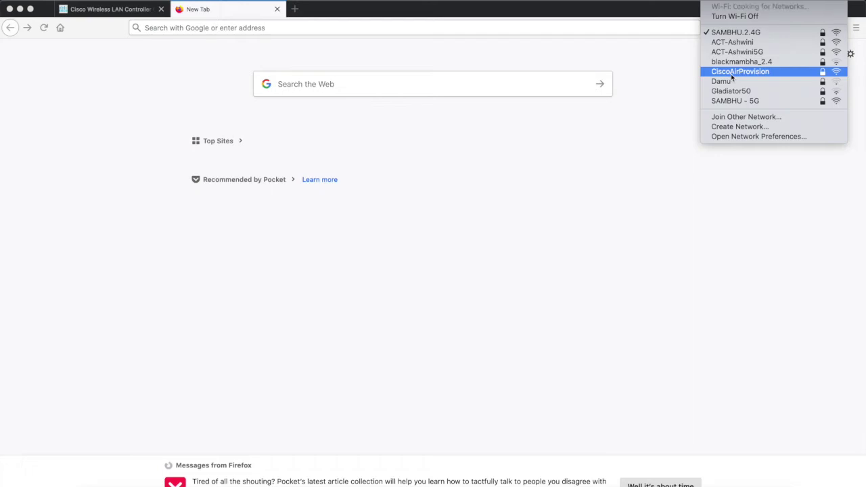
{"action": "left_click", "coordinate": [731, 73]}
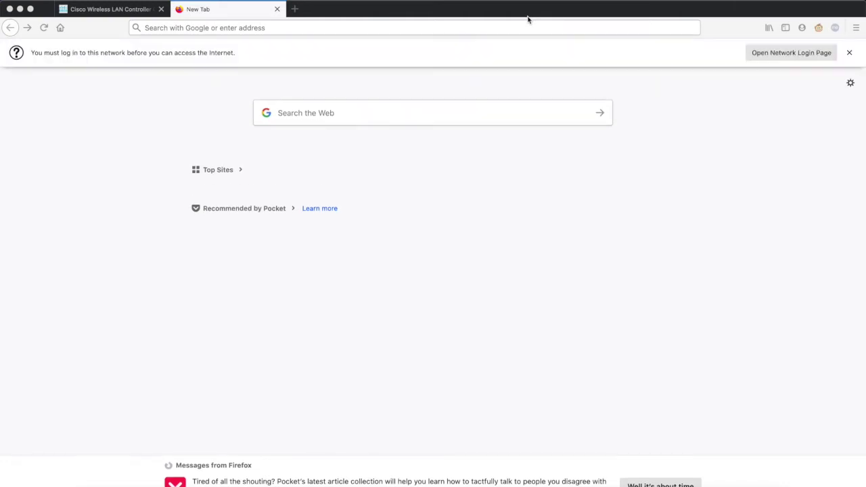
{"action": "left_click", "coordinate": [470, 28]}
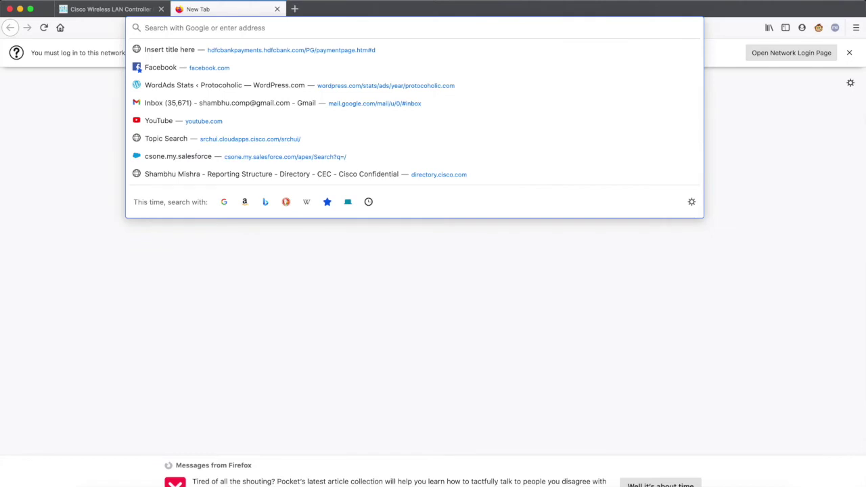
{"action": "left_click", "coordinate": [704, 245]}
{"action": "type", "text": "mozilla.org/"}
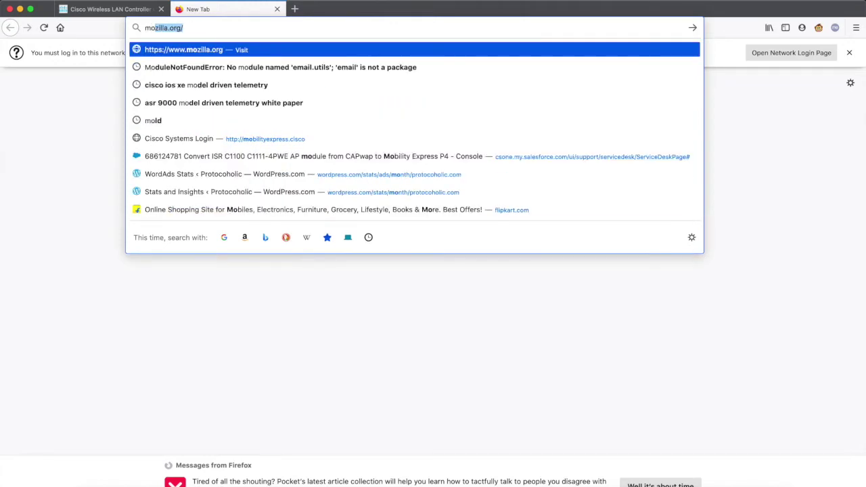
{"action": "key", "text": "Down"}
{"action": "key", "text": "Down"}
{"action": "key", "text": "Down"}
{"action": "key", "text": "Down"}
{"action": "key", "text": "Down"}
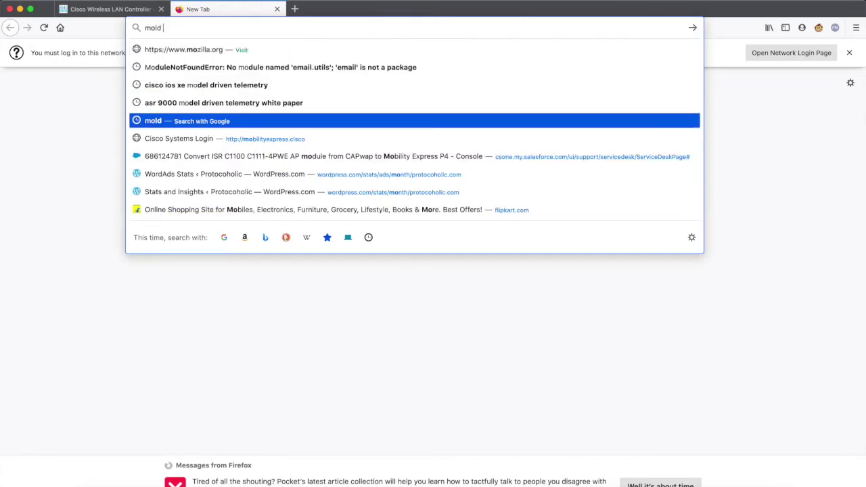
{"action": "key", "text": "Return"}
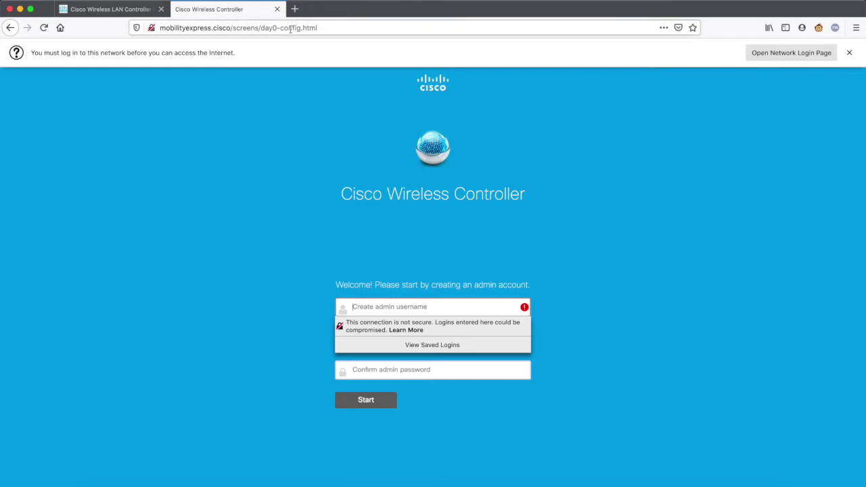
Fill the admin account form with username admin and the account password entered twice
{"action": "left_click", "coordinate": [286, 229]}
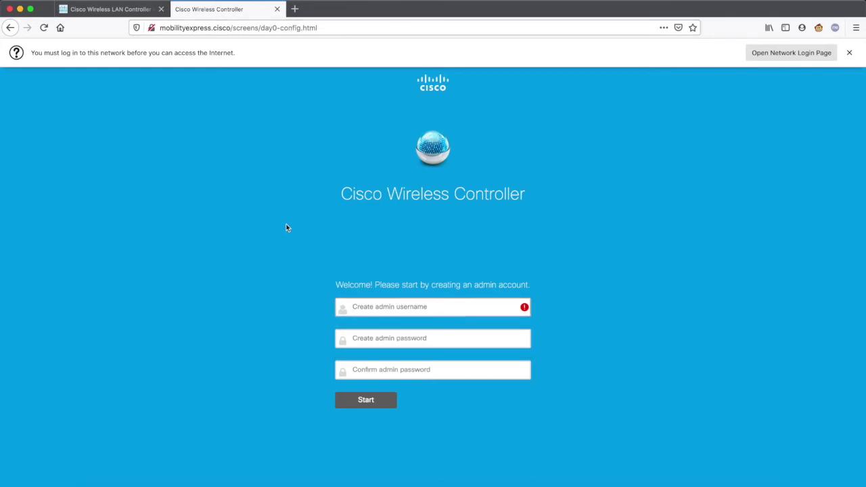
{"action": "left_click", "coordinate": [373, 306]}
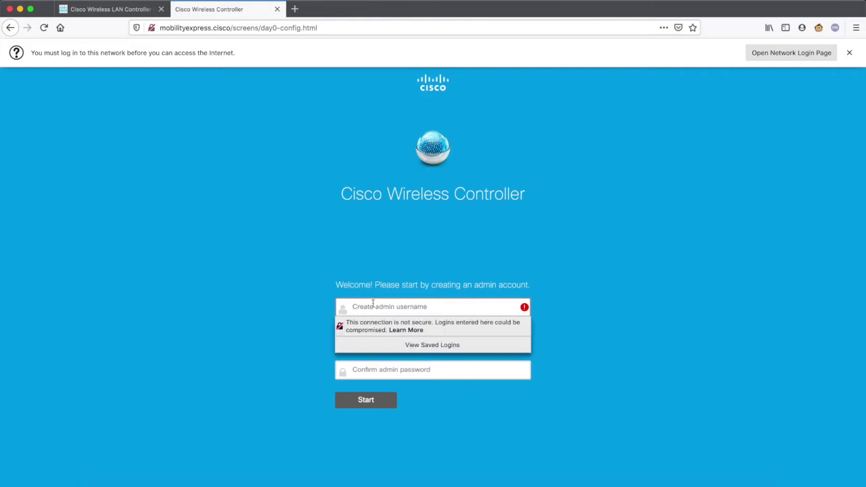
{"action": "type", "text": "admin"}
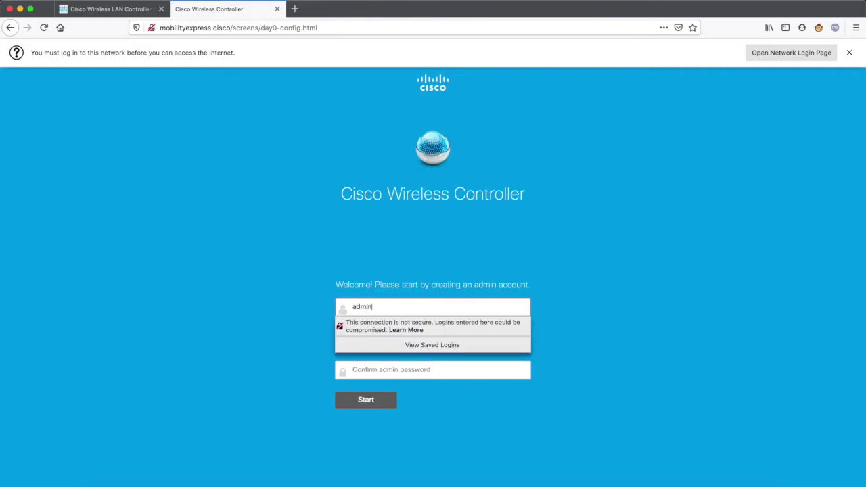
{"action": "key", "text": "Tab"}
{"action": "type", "text": "Cisco123"}
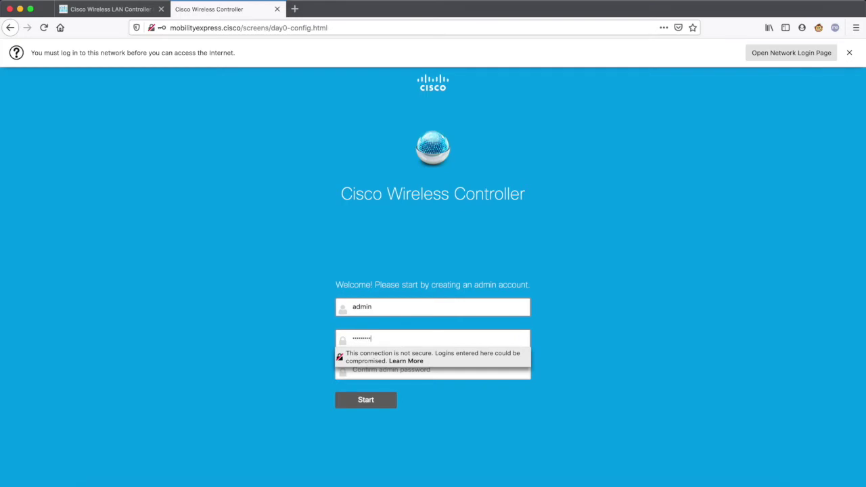
{"action": "key", "text": "Tab"}
{"action": "type", "text": "Cisco"}
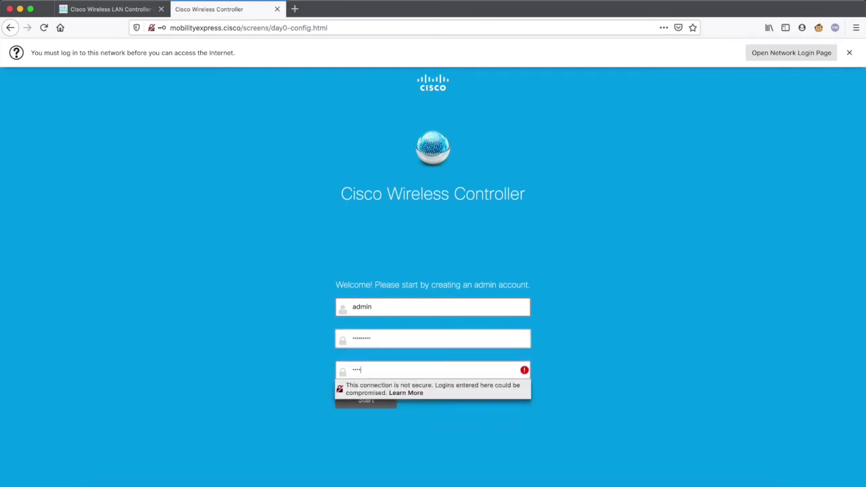
{"action": "type", "text": "123"}
Submit the admin account and enter MyCon as the controller's system name
{"action": "key", "text": "Return"}
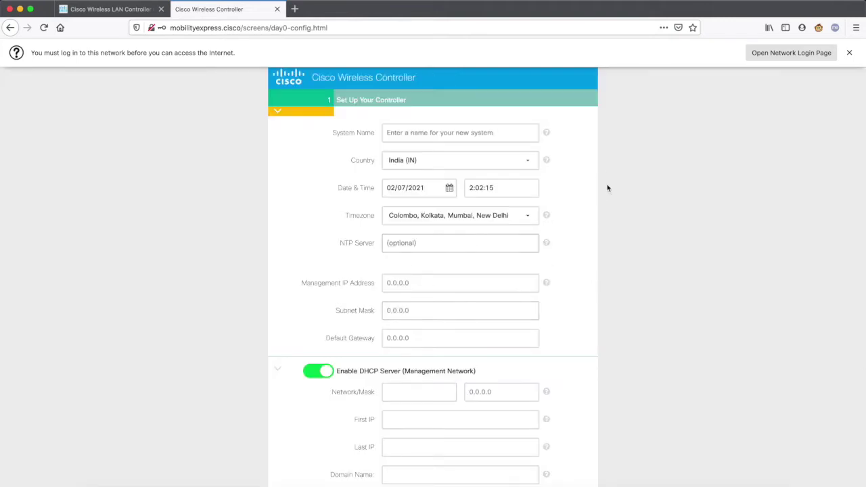
{"action": "scroll", "coordinate": [607, 187], "scroll_direction": "down", "scroll_amount": 5}
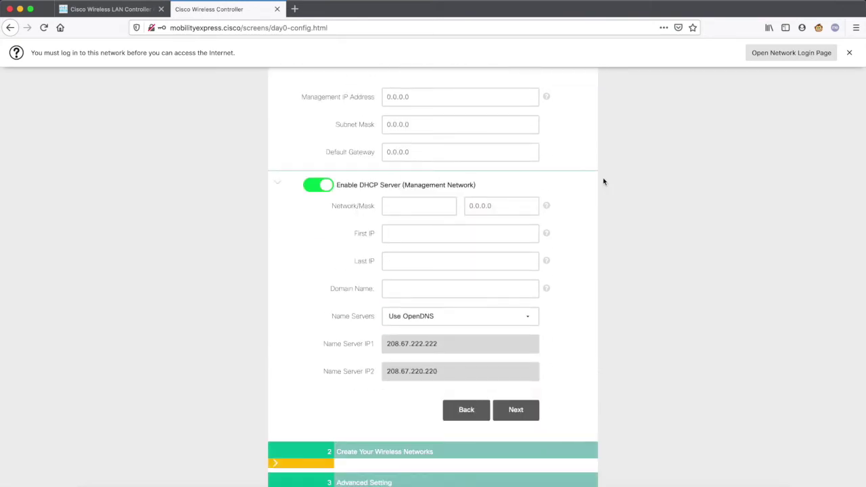
{"action": "scroll", "coordinate": [603, 178], "scroll_direction": "up", "scroll_amount": 5}
{"action": "left_click", "coordinate": [426, 140]}
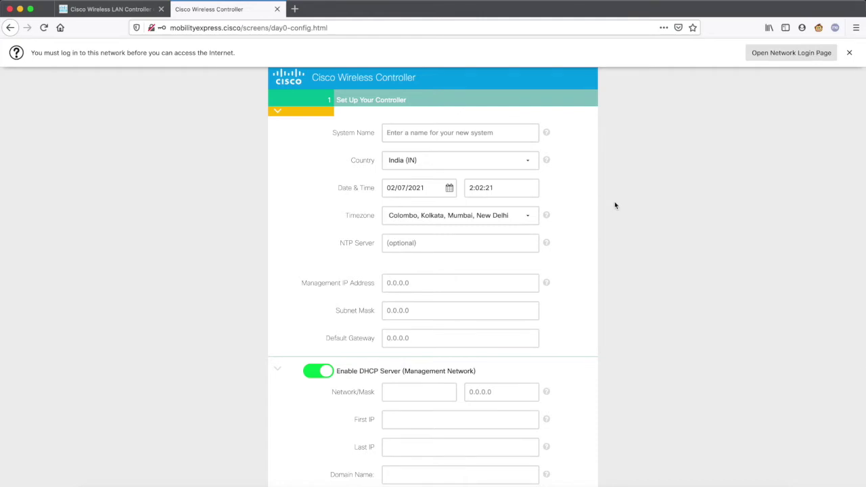
{"action": "scroll", "coordinate": [615, 205], "scroll_direction": "down", "scroll_amount": 2}
{"action": "scroll", "coordinate": [616, 205], "scroll_direction": "up", "scroll_amount": 2}
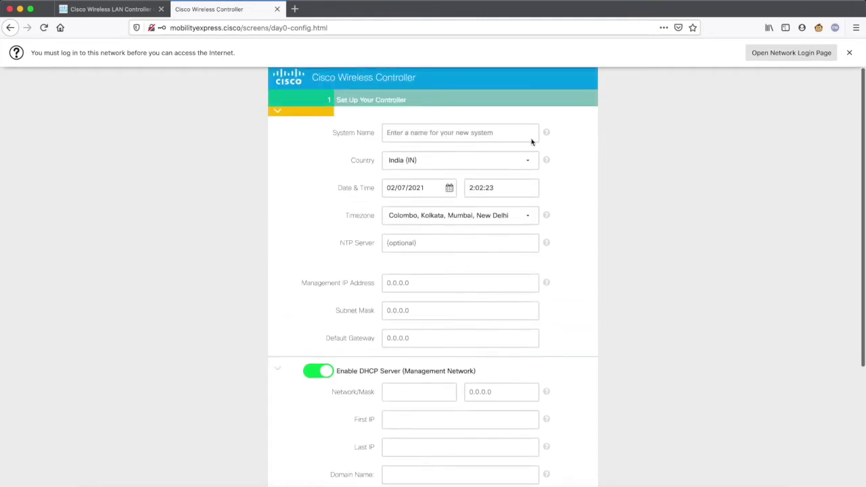
{"action": "type", "text": "MyConn"}
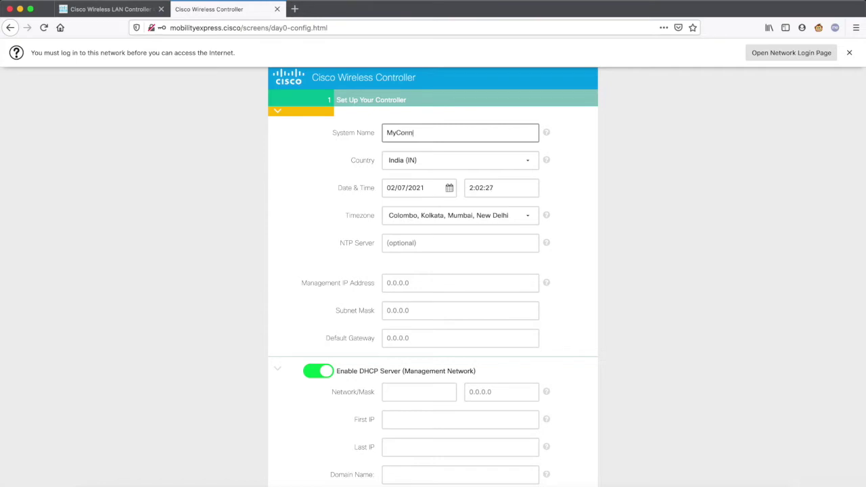
{"action": "key", "text": "BackSpace"}
{"action": "left_click", "coordinate": [420, 284]}
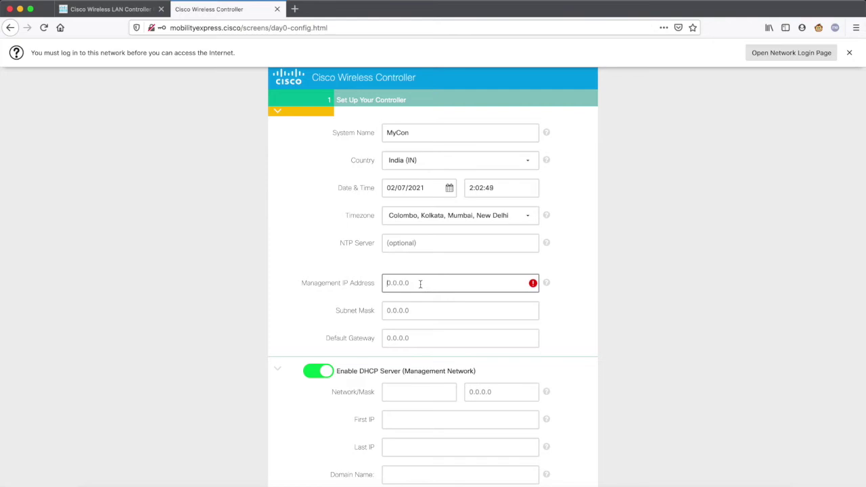
Set management IP 192.168.10.5, subnet mask 255.255.255.0 and gateway 192.168.10.1
{"action": "type", "text": "192.168.10.5"}
{"action": "left_click", "coordinate": [436, 310]}
{"action": "type", "text": "2"}
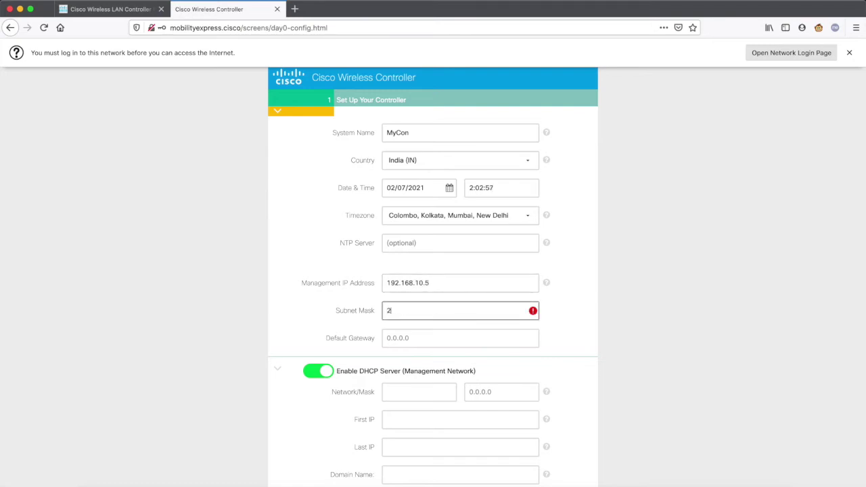
{"action": "type", "text": "55.255.255.0"}
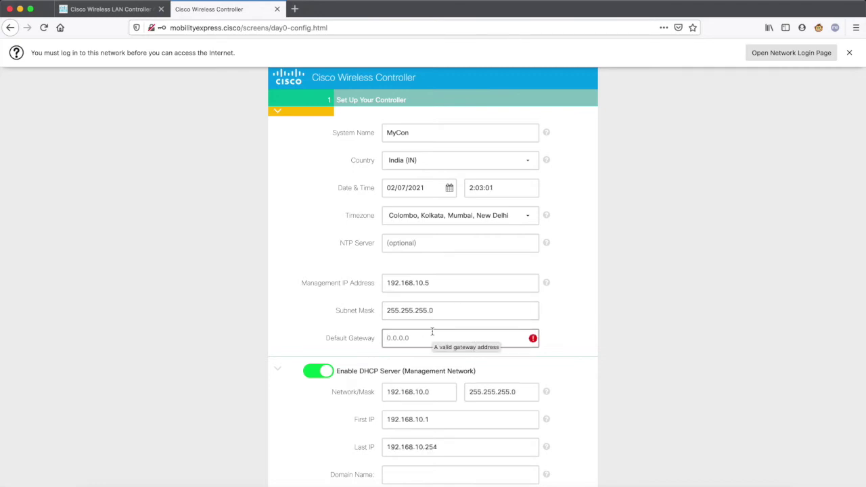
{"action": "type", "text": "192.168.10.1"}
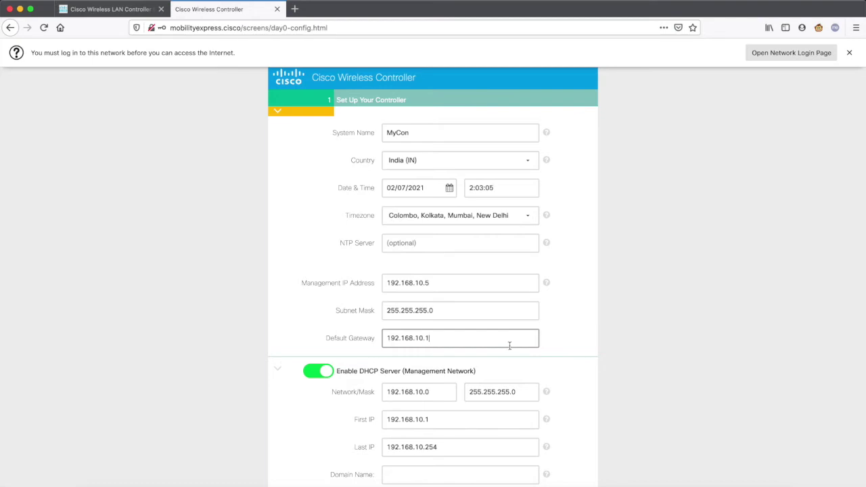
{"action": "scroll", "coordinate": [509, 344], "scroll_direction": "down", "scroll_amount": 5}
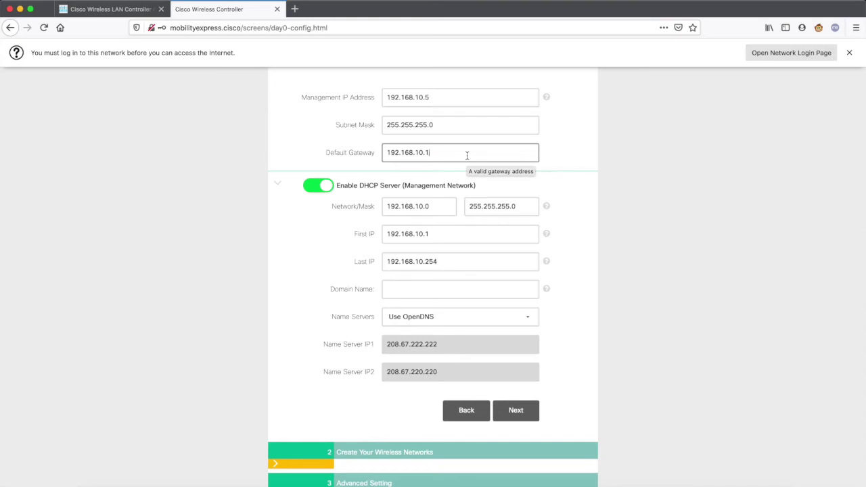
Set the DHCP pool to 192.168.10.6–192.168.10.250 with domain name lab.com
{"action": "left_click", "coordinate": [443, 209]}
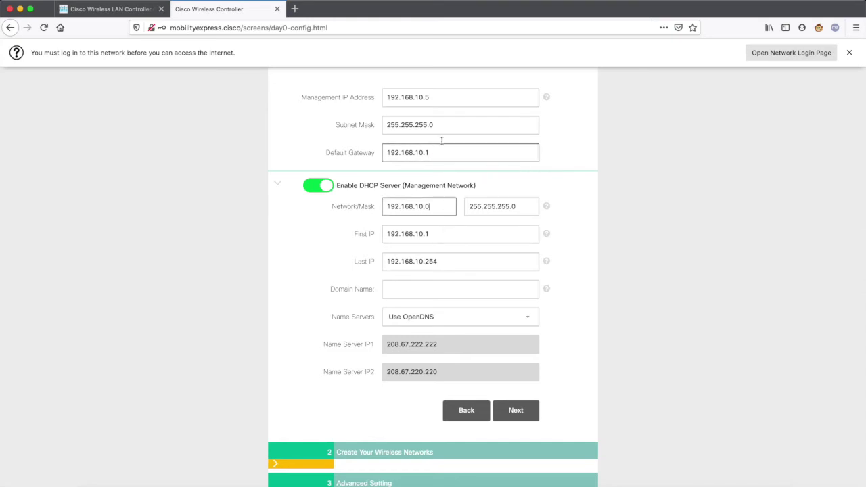
{"action": "left_click", "coordinate": [453, 237]}
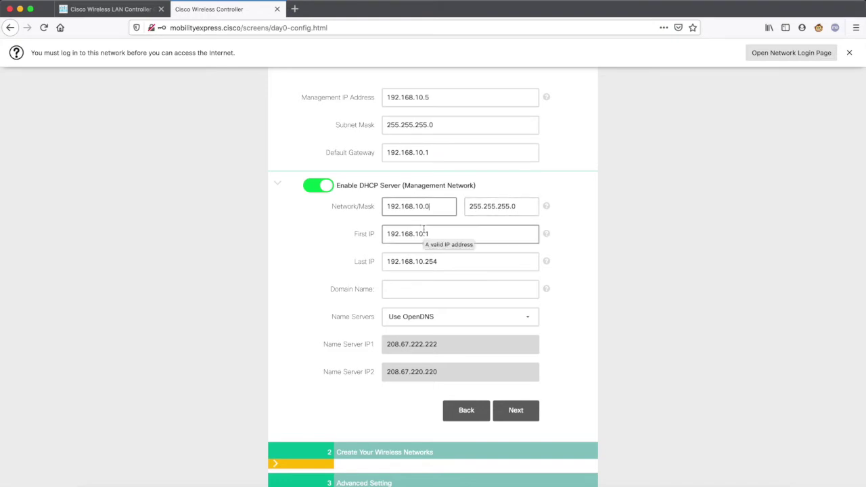
{"action": "left_click", "coordinate": [441, 209]}
{"action": "left_click", "coordinate": [517, 206]}
{"action": "left_click", "coordinate": [439, 211]}
{"action": "left_click", "coordinate": [440, 237]}
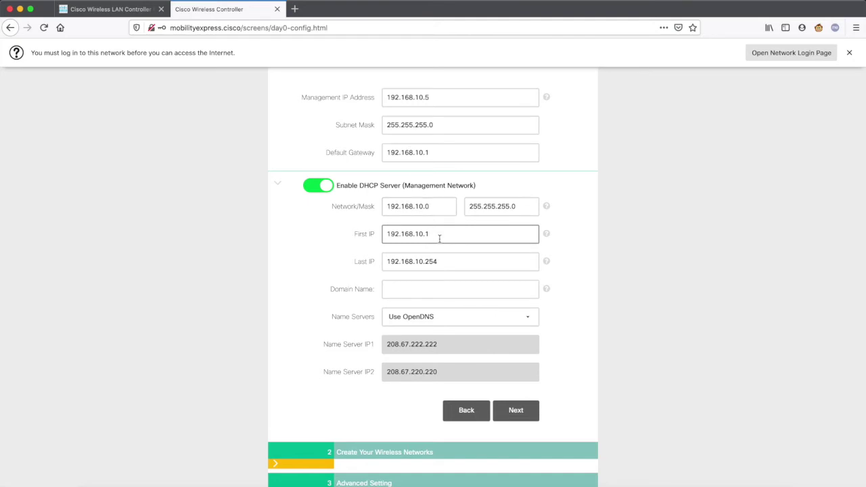
{"action": "key", "text": "BackSpace"}
{"action": "type", "text": "6"}
{"action": "left_click", "coordinate": [447, 260]}
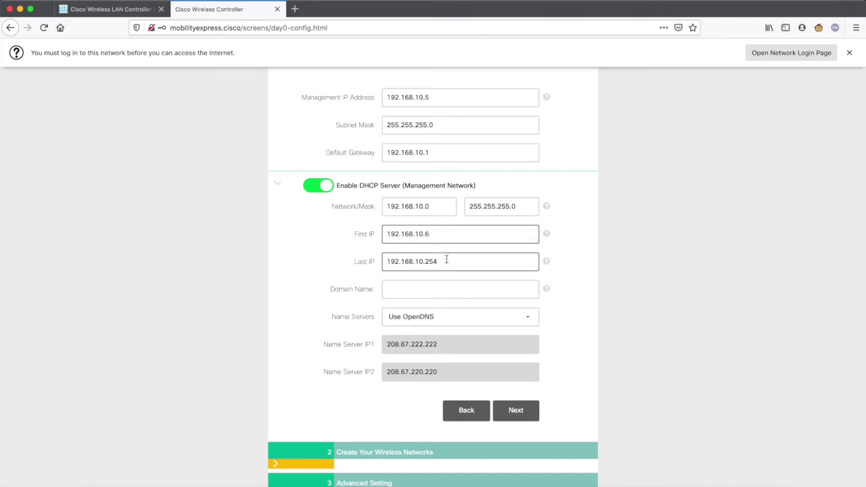
{"action": "key", "text": "BackSpace"}
{"action": "type", "text": "0"}
{"action": "left_click", "coordinate": [433, 294]}
{"action": "type", "text": "lab"}
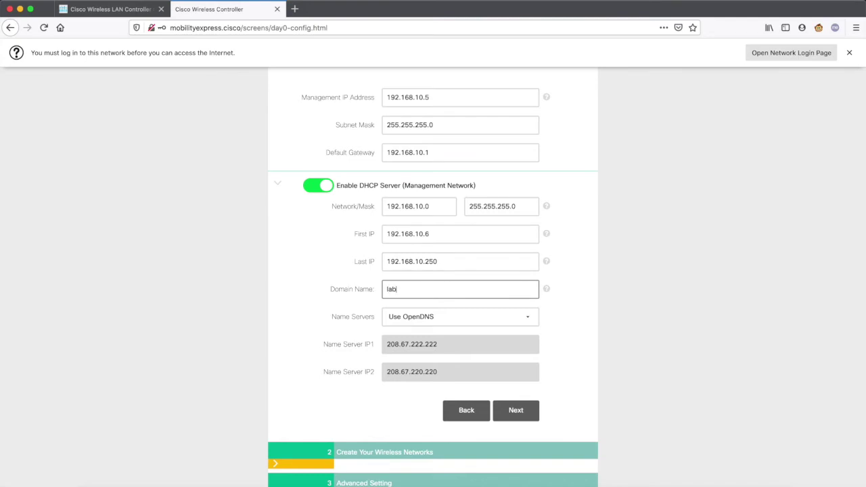
{"action": "type", "text": ".com"}
Keep OpenDNS as the name servers and advance to the wireless networks step
{"action": "scroll", "coordinate": [600, 317], "scroll_direction": "down", "scroll_amount": 1}
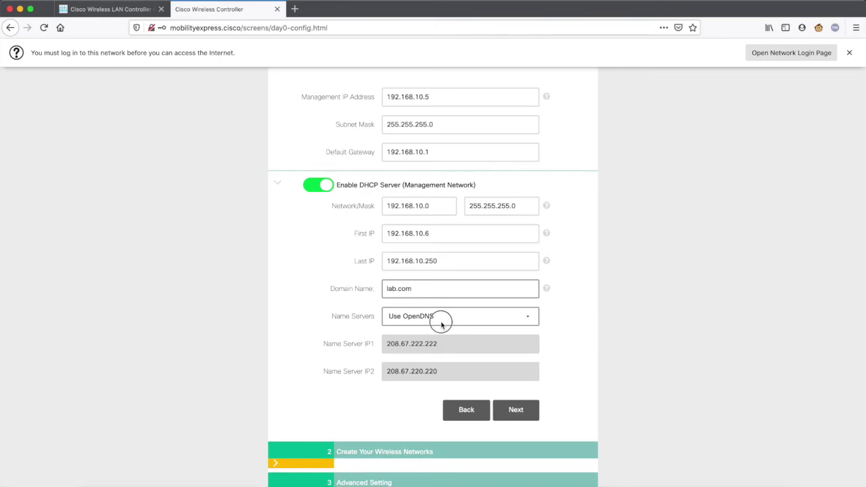
{"action": "left_click", "coordinate": [442, 325]}
{"action": "left_click", "coordinate": [362, 346]}
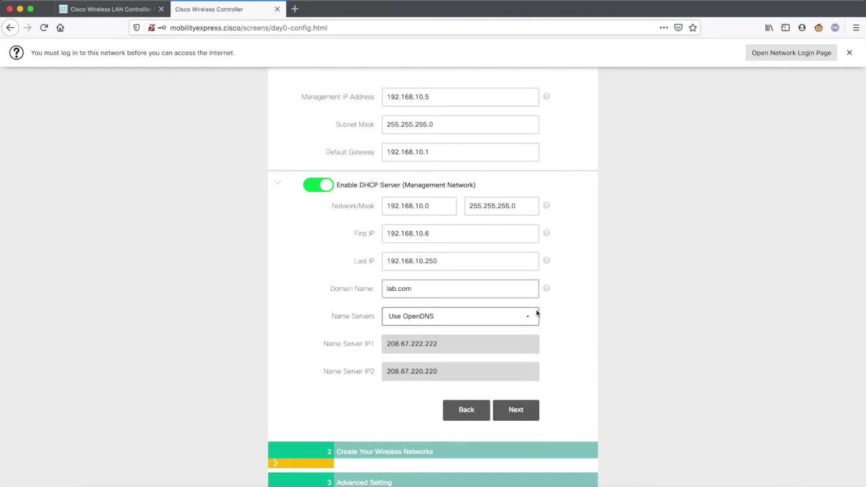
{"action": "scroll", "coordinate": [538, 314], "scroll_direction": "up", "scroll_amount": 3}
{"action": "scroll", "coordinate": [536, 313], "scroll_direction": "up", "scroll_amount": 1}
{"action": "scroll", "coordinate": [537, 313], "scroll_direction": "down", "scroll_amount": 5}
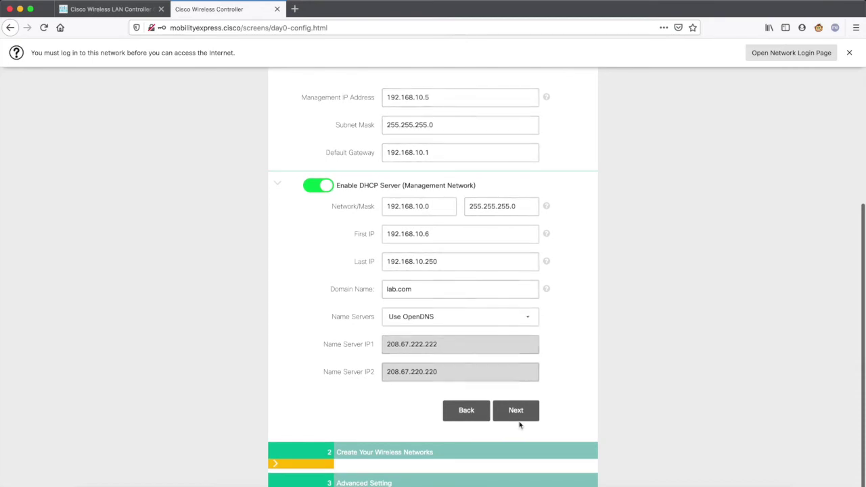
{"action": "left_click", "coordinate": [516, 411]}
{"action": "left_click", "coordinate": [446, 187]}
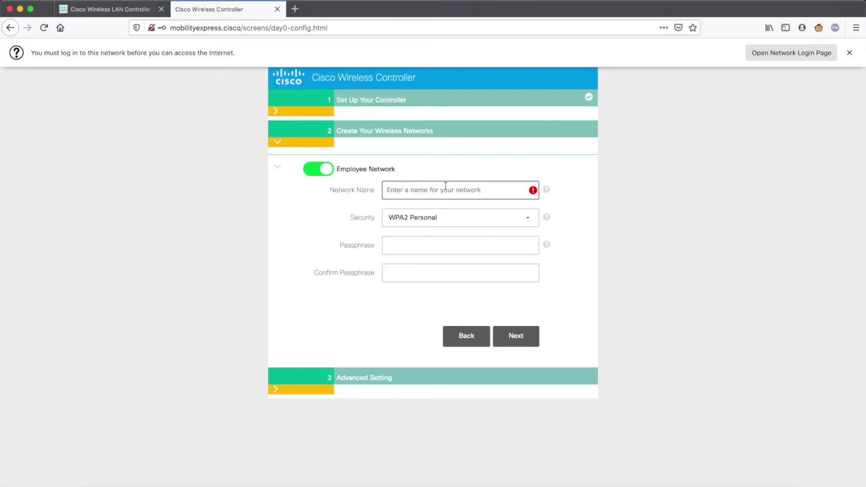
Name the employee network MyNet with WPA2 Personal security
{"action": "type", "text": "MyNet"}
{"action": "left_click", "coordinate": [467, 218]}
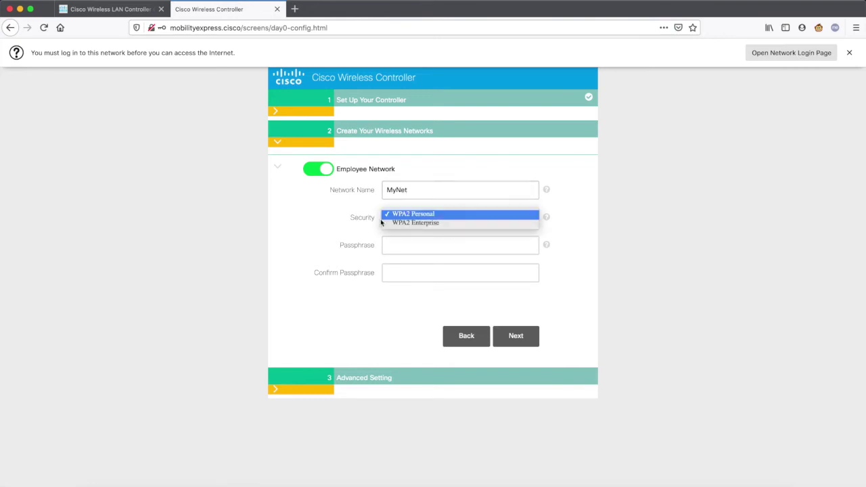
{"action": "left_click", "coordinate": [336, 231]}
{"action": "left_click", "coordinate": [416, 224]}
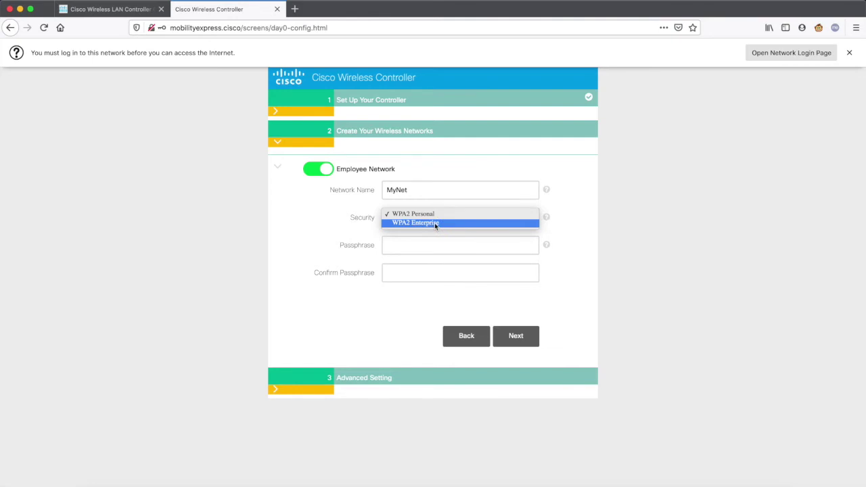
{"action": "left_click", "coordinate": [435, 223]}
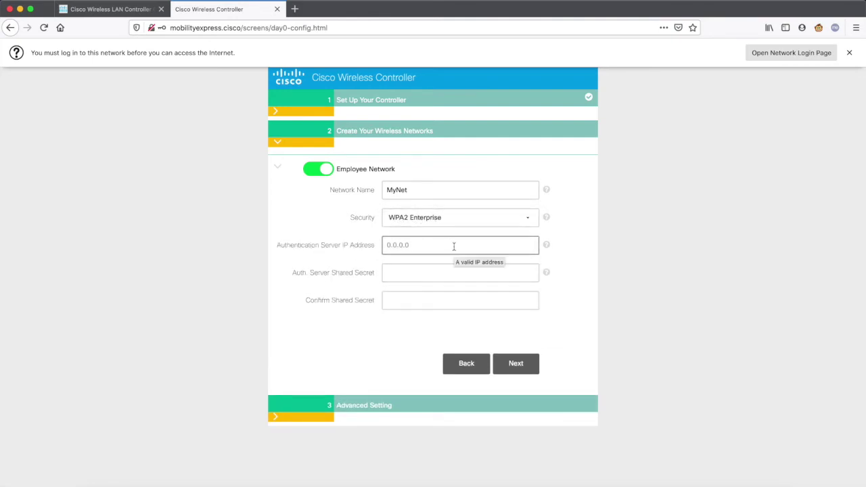
{"action": "left_click", "coordinate": [453, 219]}
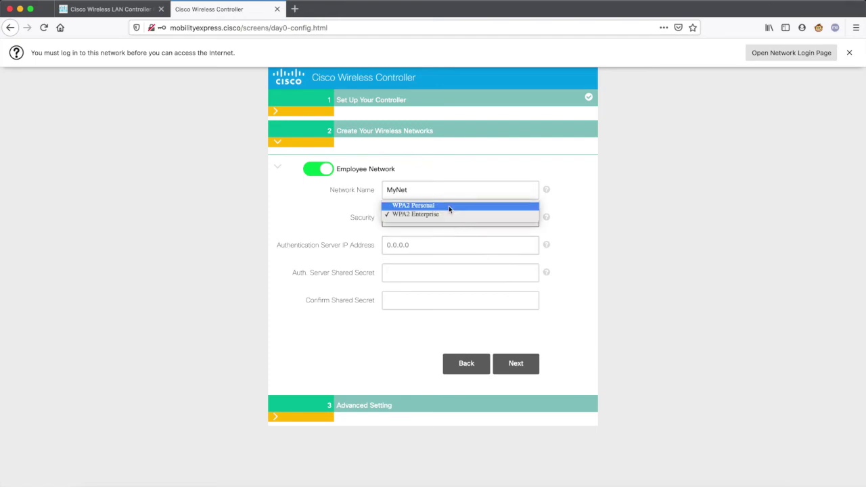
{"action": "left_click", "coordinate": [448, 206]}
Enter and confirm the network passphrase
{"action": "left_click", "coordinate": [420, 249]}
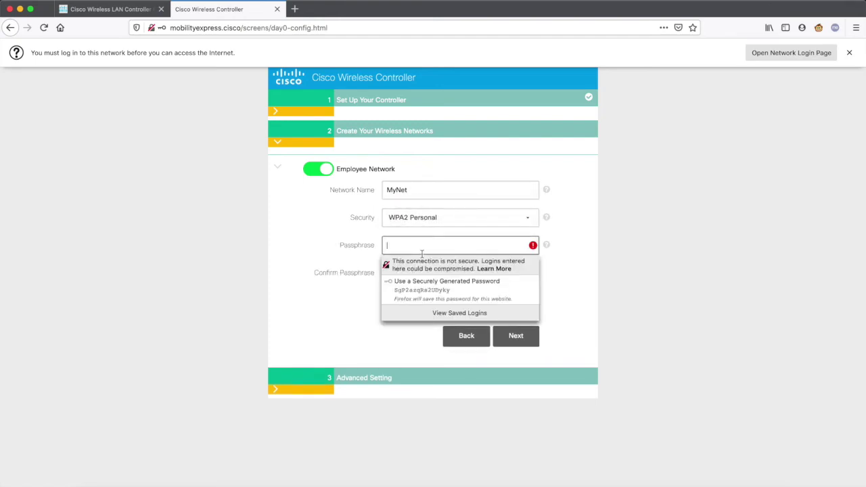
{"action": "type", "text": "••••••••"}
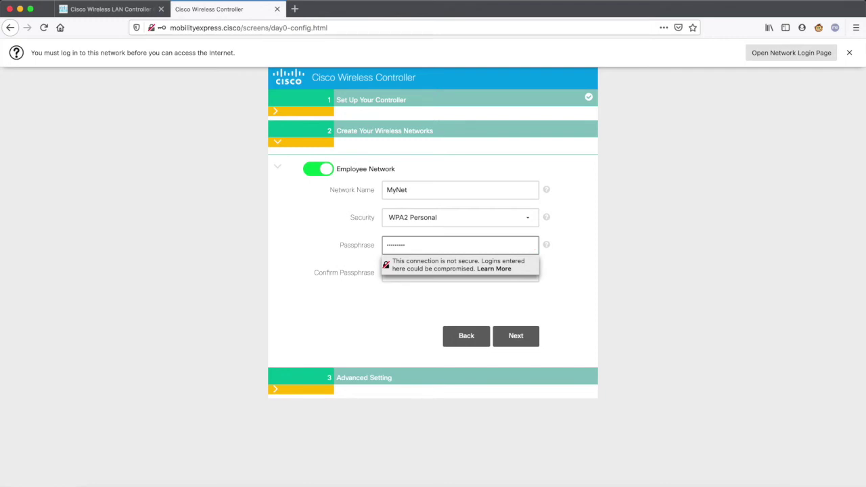
{"action": "left_click", "coordinate": [404, 272]}
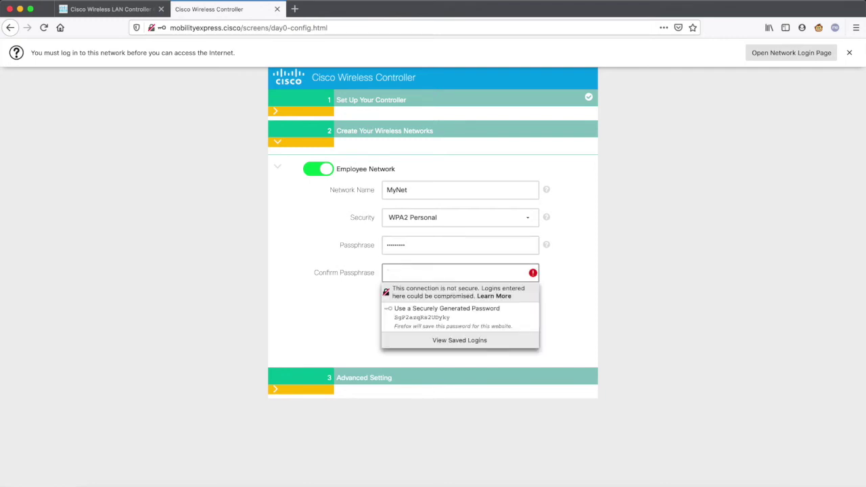
{"action": "type", "text": "••••••••"}
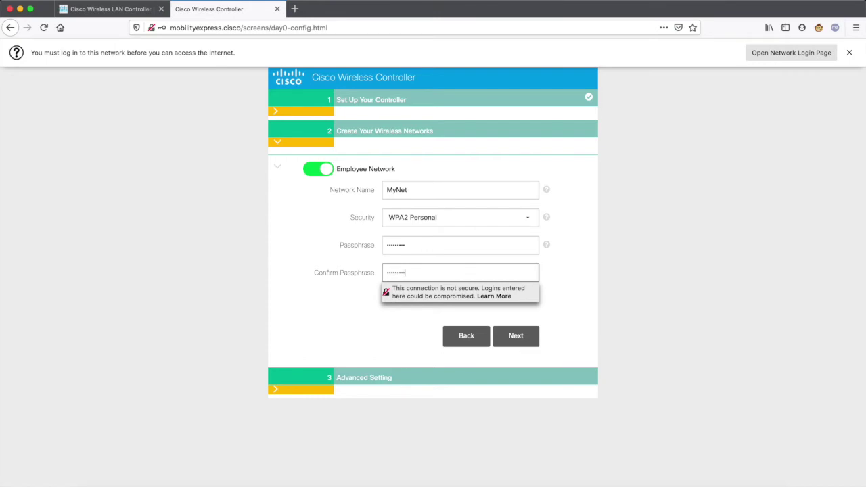
{"action": "left_click", "coordinate": [367, 320]}
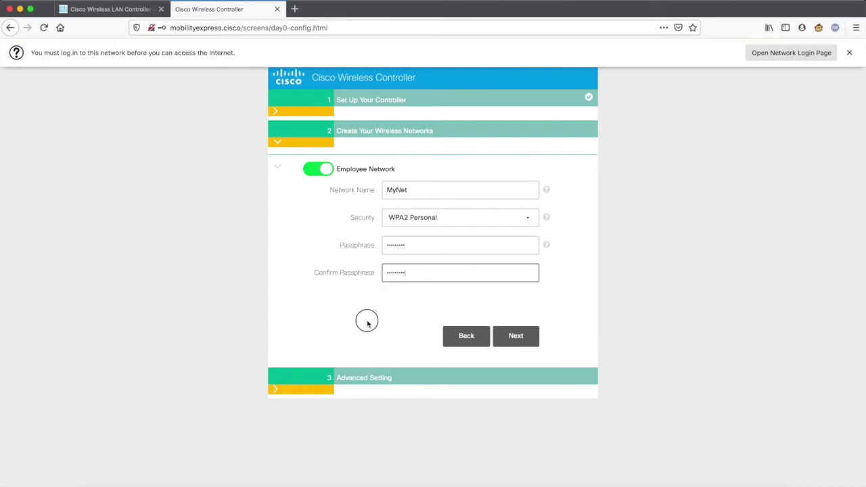
Enable RF Parameter Optimization with Data and Voice as the traffic type
{"action": "left_click", "coordinate": [519, 341]}
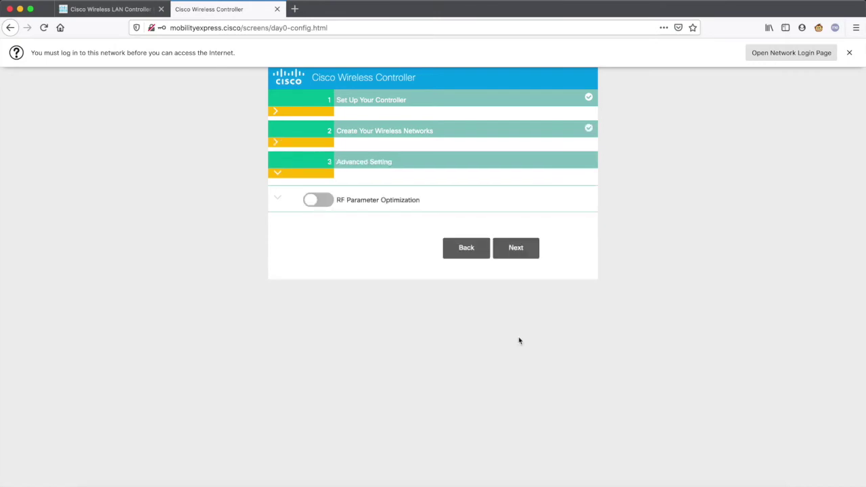
{"action": "left_click", "coordinate": [325, 201]}
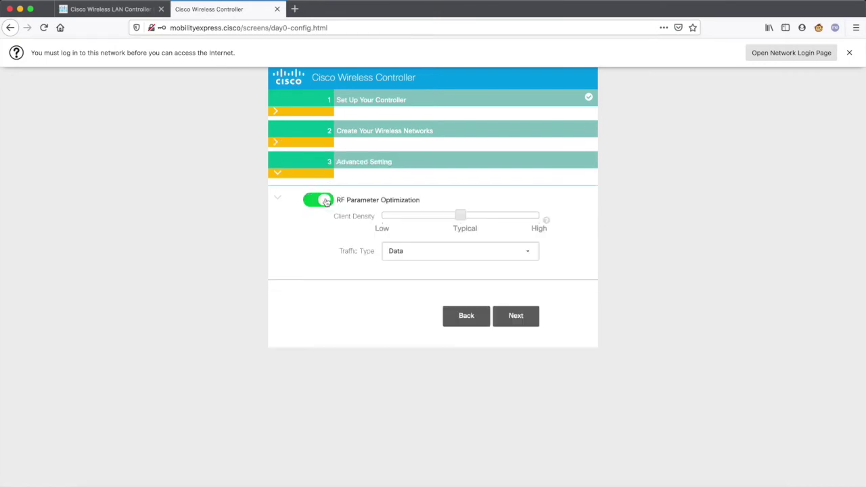
{"action": "left_click", "coordinate": [442, 248]}
{"action": "left_click", "coordinate": [428, 256]}
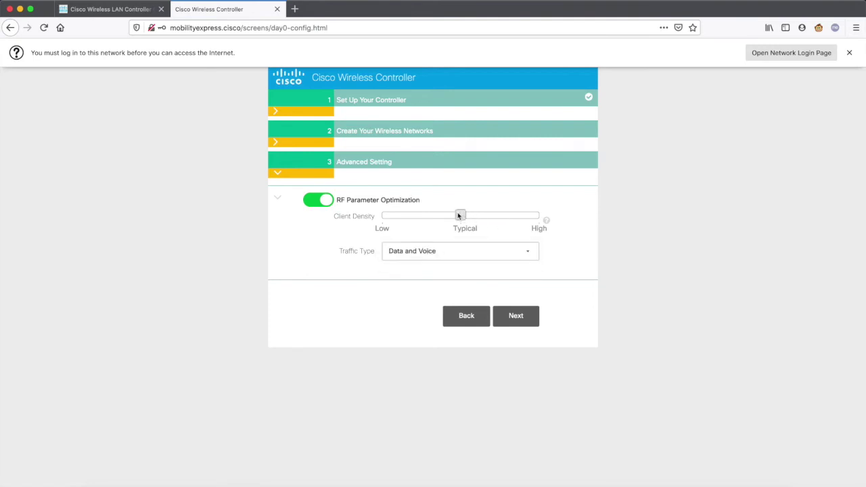
{"action": "left_click", "coordinate": [515, 323]}
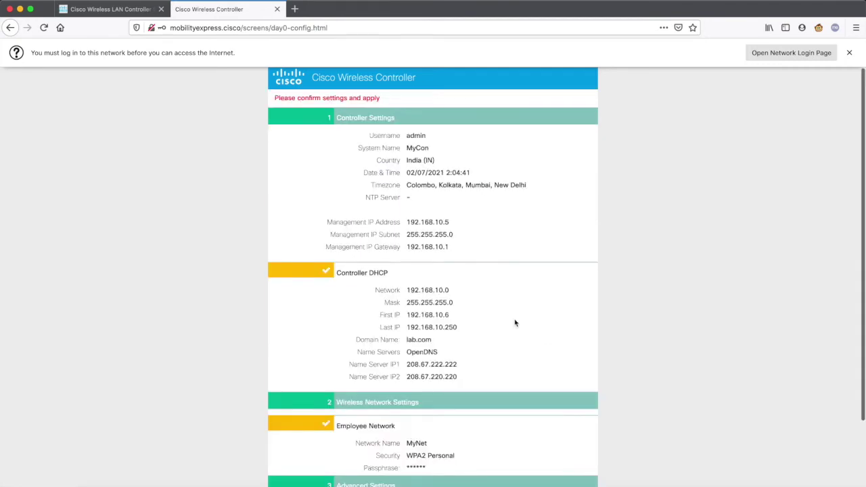
{"action": "scroll", "coordinate": [549, 295], "scroll_direction": "down", "scroll_amount": 3}
{"action": "scroll", "coordinate": [548, 295], "scroll_direction": "up", "scroll_amount": 3}
{"action": "scroll", "coordinate": [548, 295], "scroll_direction": "down", "scroll_amount": 3}
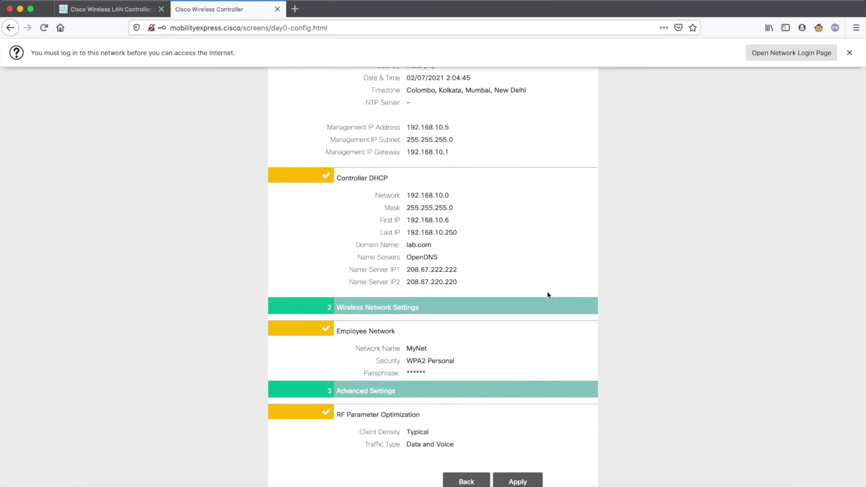
{"action": "scroll", "coordinate": [548, 295], "scroll_direction": "up", "scroll_amount": 3}
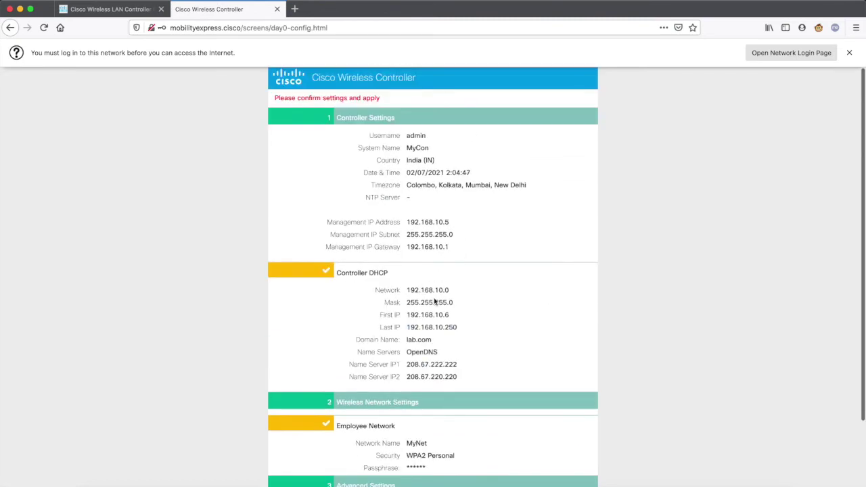
{"action": "scroll", "coordinate": [435, 302], "scroll_direction": "down", "scroll_amount": 3}
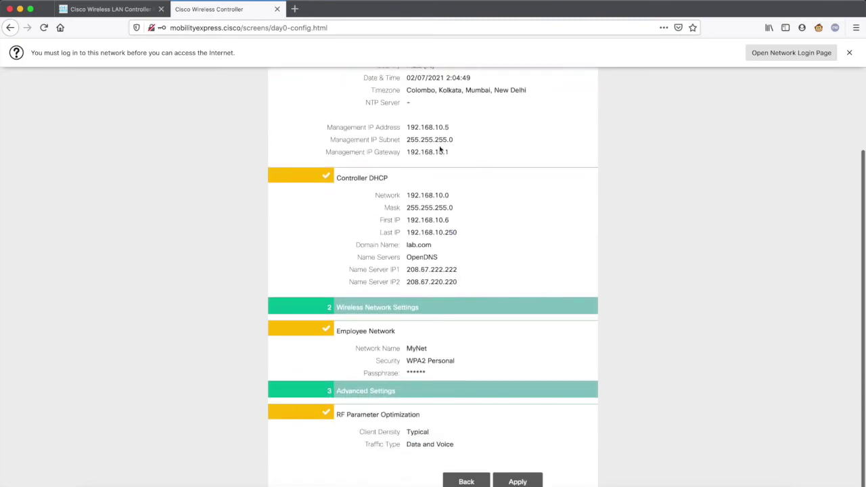
{"action": "mouse_move", "coordinate": [450, 128]}
{"action": "left_mouse_down"}
{"action": "mouse_move", "coordinate": [406, 129]}
{"action": "mouse_move", "coordinate": [455, 130]}
{"action": "left_mouse_up"}
{"action": "left_click", "coordinate": [454, 129]}
{"action": "left_click_drag", "start_coordinate": [327, 125], "coordinate": [474, 185]}
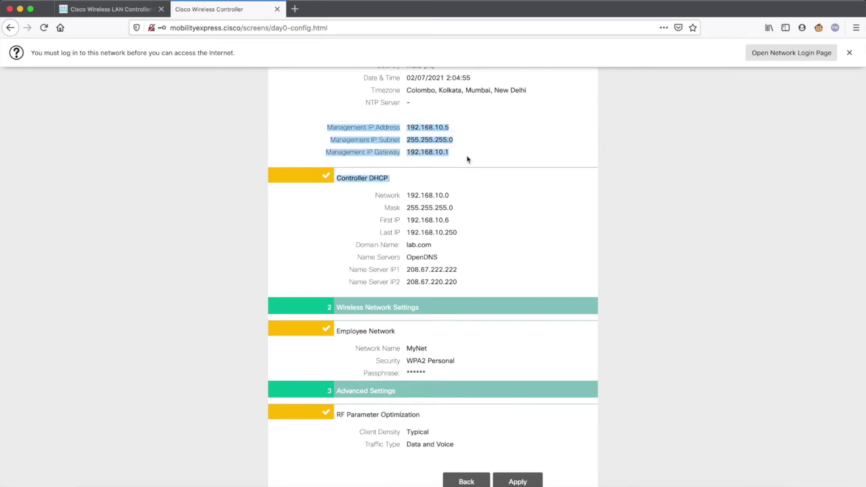
{"action": "left_click", "coordinate": [469, 161]}
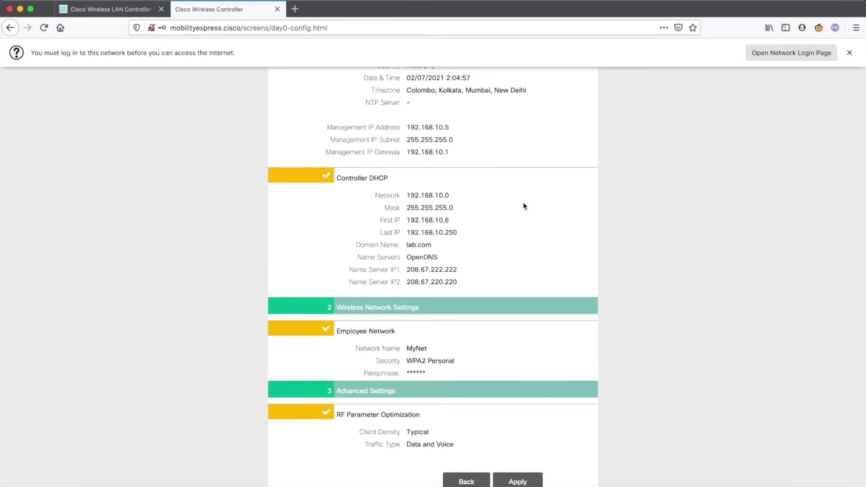
{"action": "left_click", "coordinate": [517, 481]}
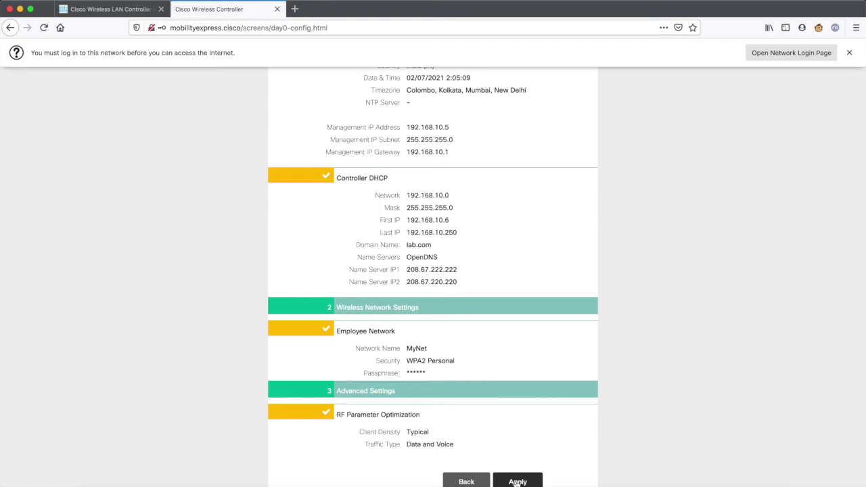
{"action": "left_click", "coordinate": [415, 347]}
{"action": "double_click", "coordinate": [415, 348]}
{"action": "double_click", "coordinate": [415, 373]}
{"action": "left_click", "coordinate": [465, 375]}
{"action": "left_click", "coordinate": [518, 482]}
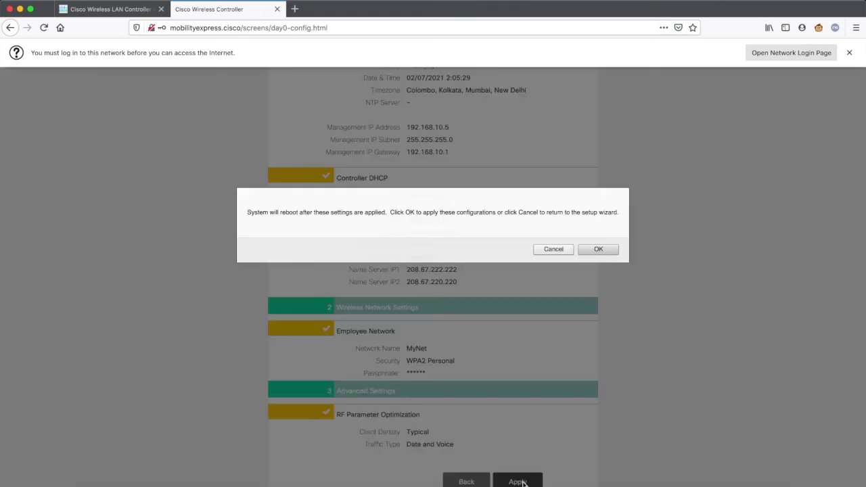
Confirm applying the configuration and rebooting the controller
{"action": "left_click", "coordinate": [600, 250]}
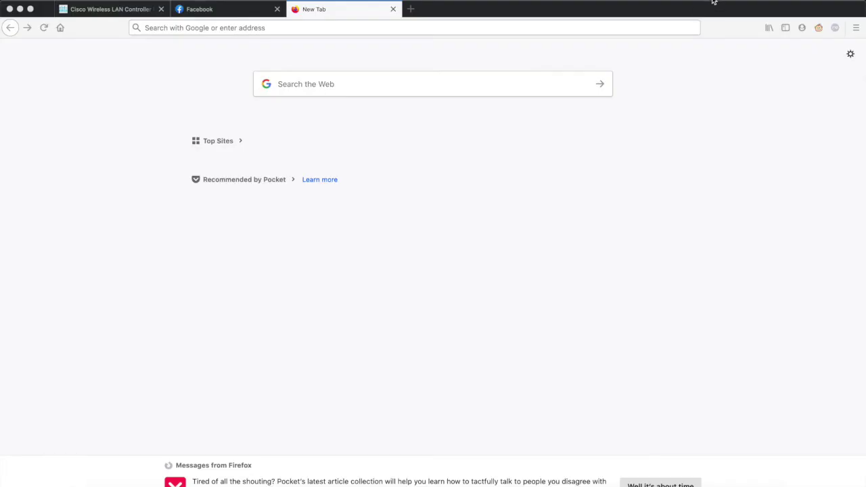
{"action": "left_click", "coordinate": [712, 3]}
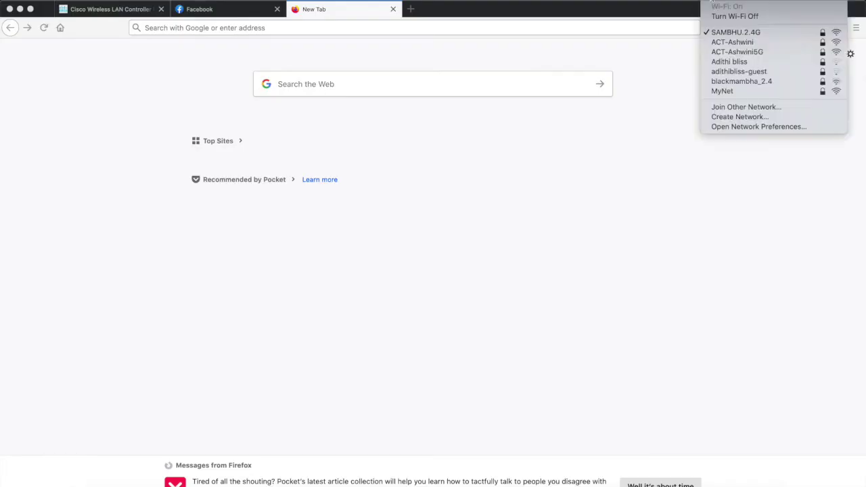
Cancel the Damu password prompt and join the MyNet Wi-Fi network
{"action": "left_click", "coordinate": [723, 91]}
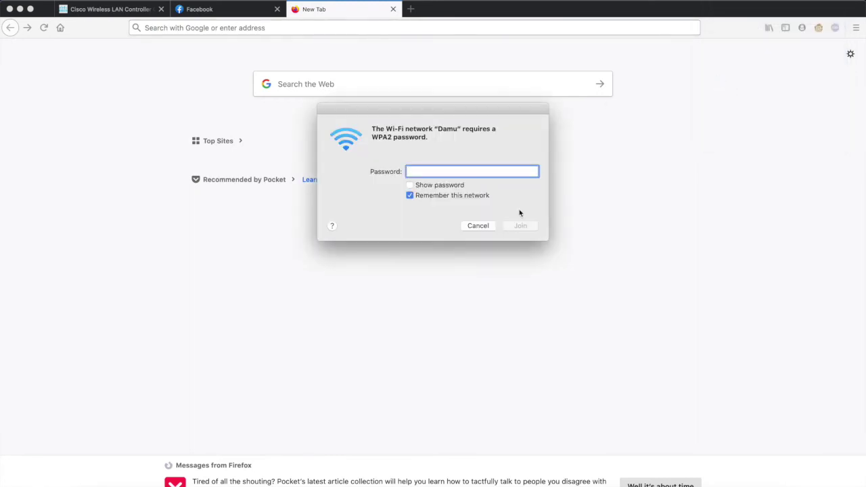
{"action": "left_click", "coordinate": [489, 225]}
{"action": "left_click", "coordinate": [708, 1]}
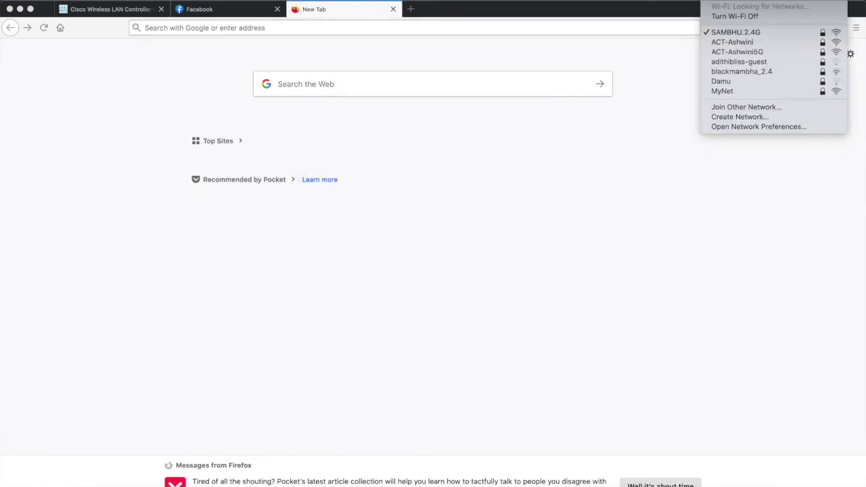
{"action": "left_click", "coordinate": [730, 91]}
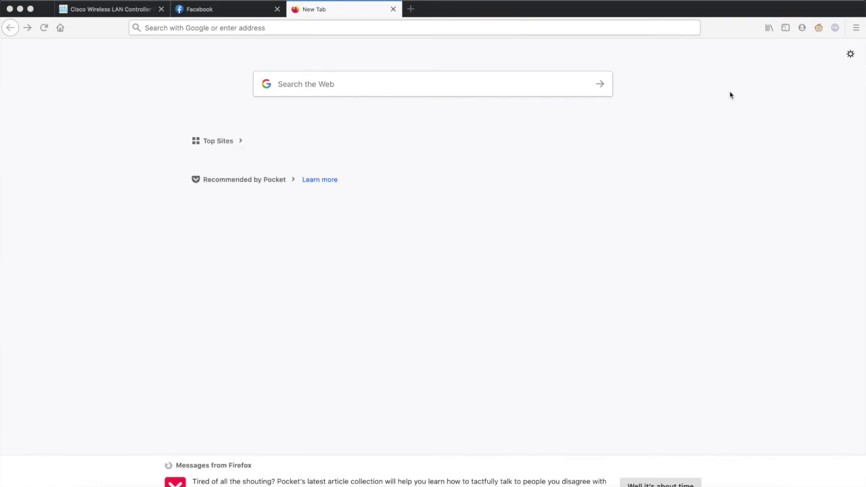
{"action": "left_click", "coordinate": [708, 2]}
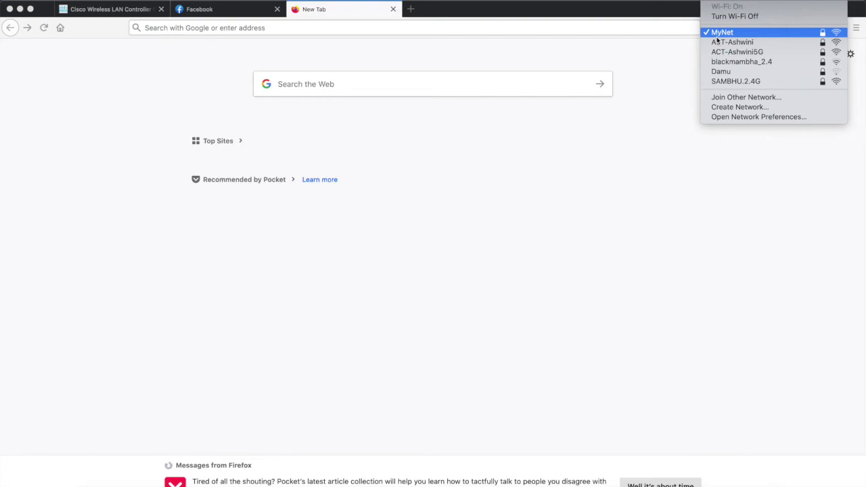
Open the router's web UI at 192.168.10.1 in Firefox
{"action": "left_click", "coordinate": [642, 178]}
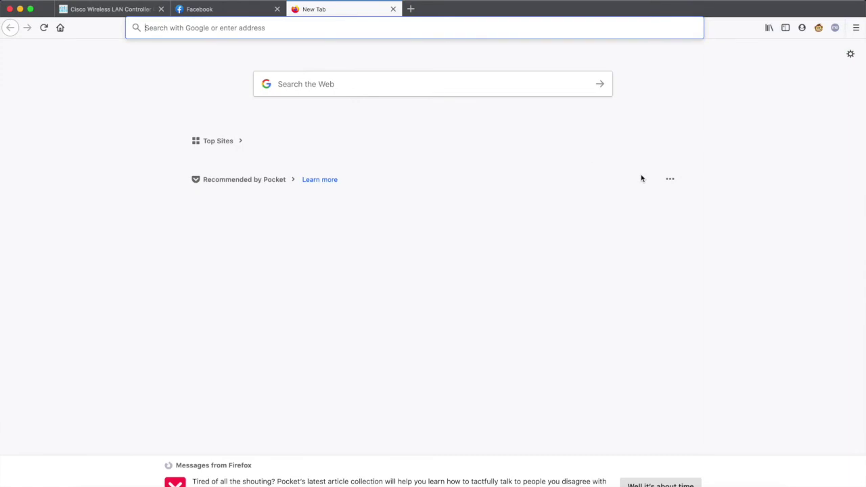
{"action": "left_click", "coordinate": [372, 25]}
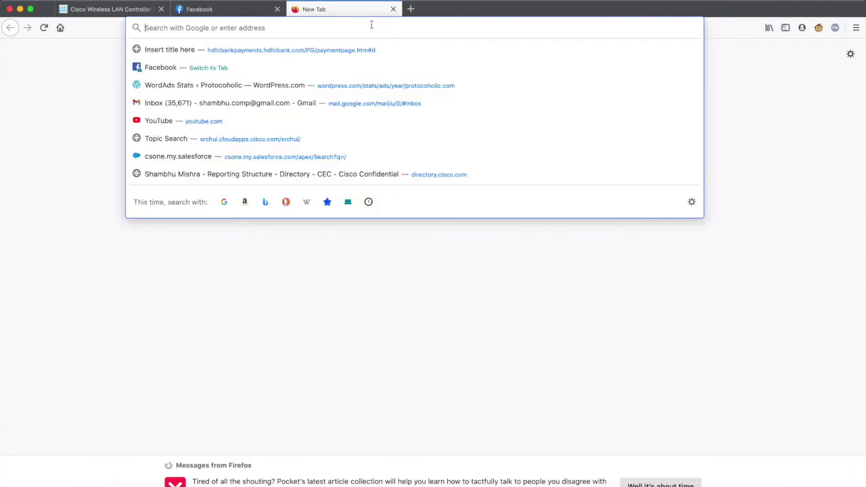
{"action": "type", "text": "192.168.10.1/"}
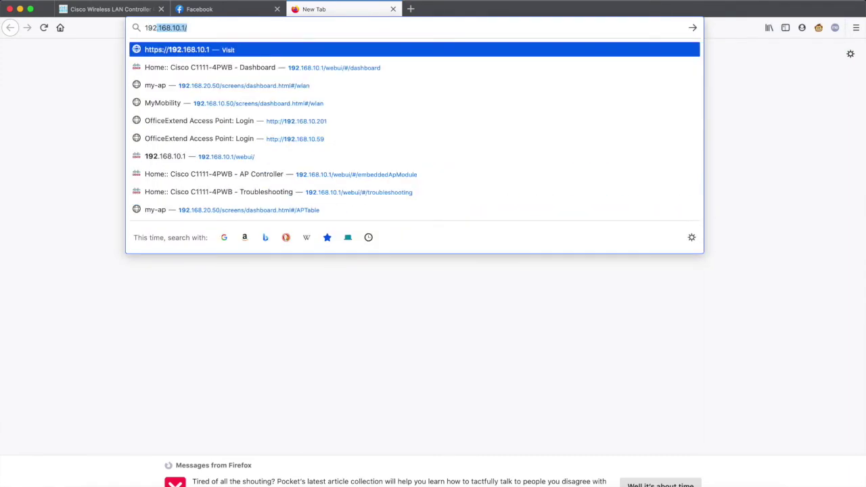
{"action": "key", "text": "Return"}
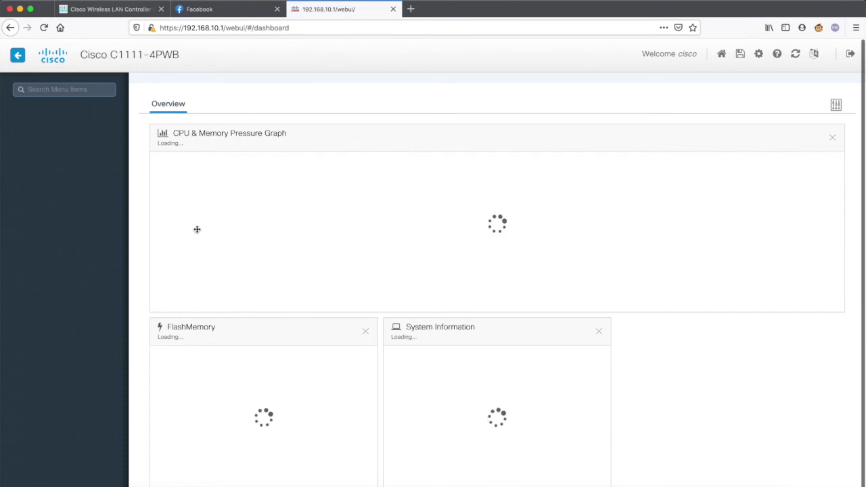
{"action": "left_click", "coordinate": [411, 9]}
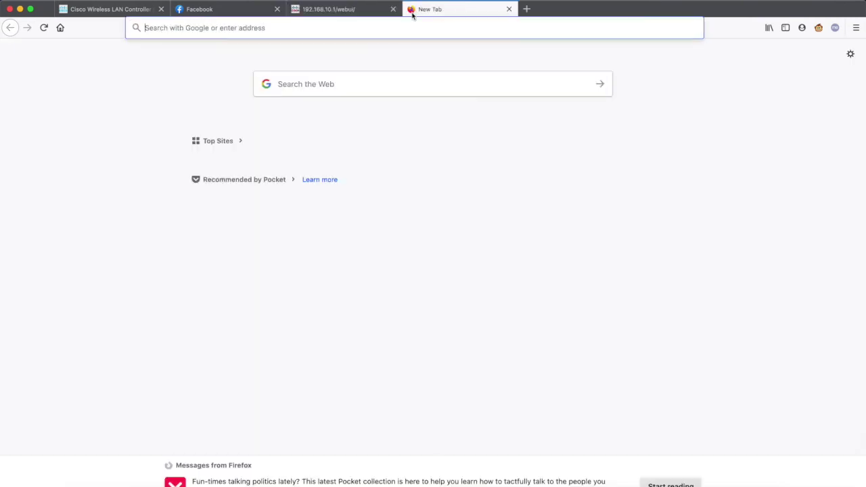
{"action": "type", "text": "192.168"}
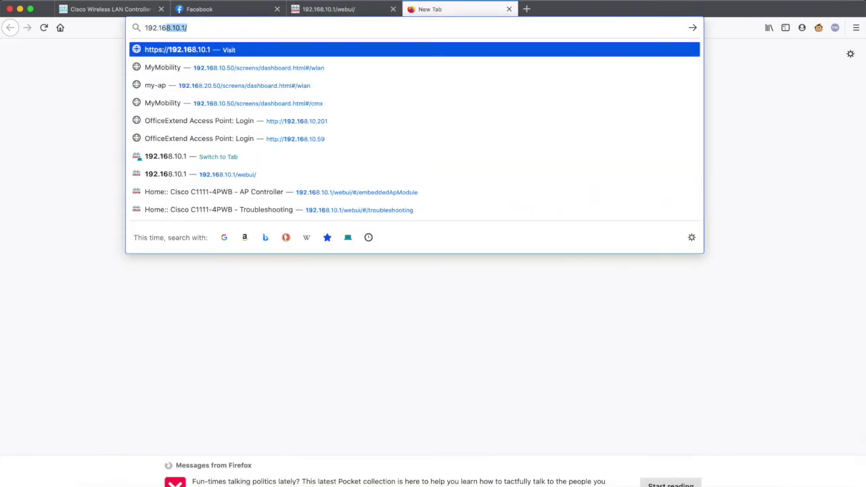
{"action": "type", "text": ".10.5"}
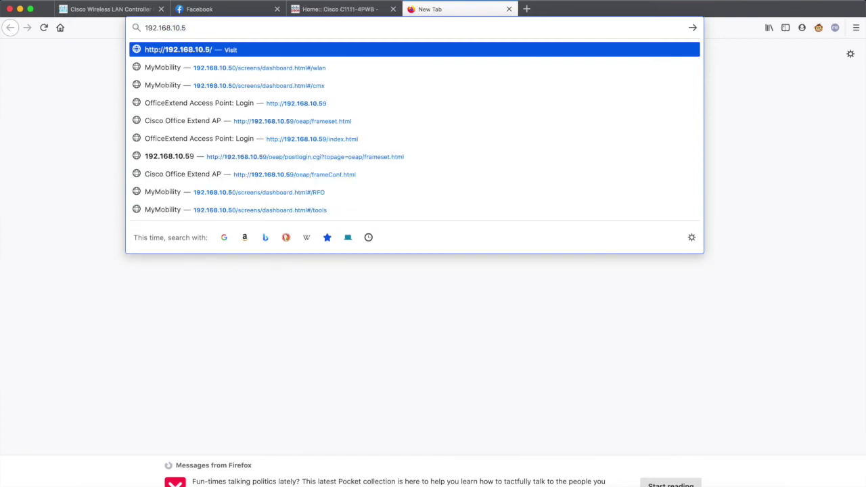
{"action": "left_click", "coordinate": [167, 28]}
{"action": "type", "text": "htt"}
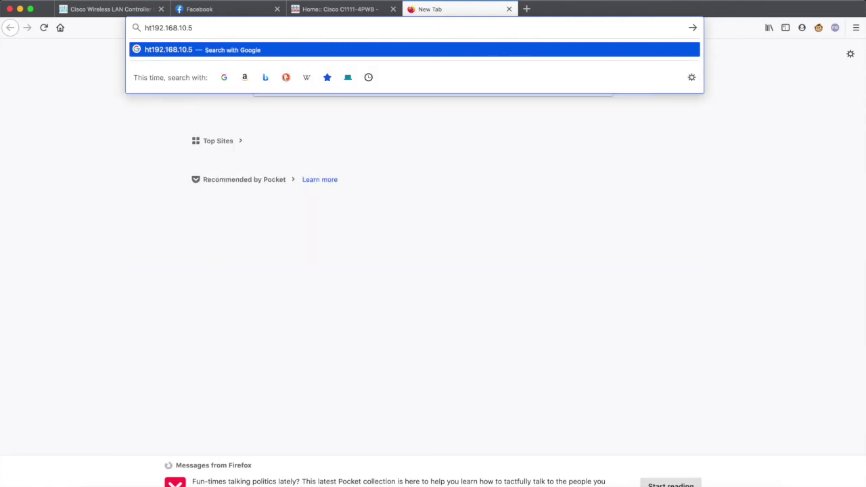
{"action": "type", "text": "ps"}
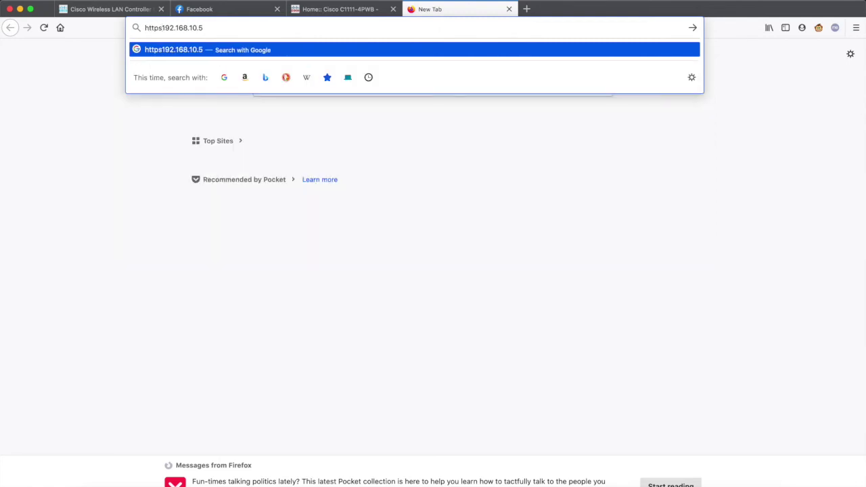
{"action": "type", "text": "://"}
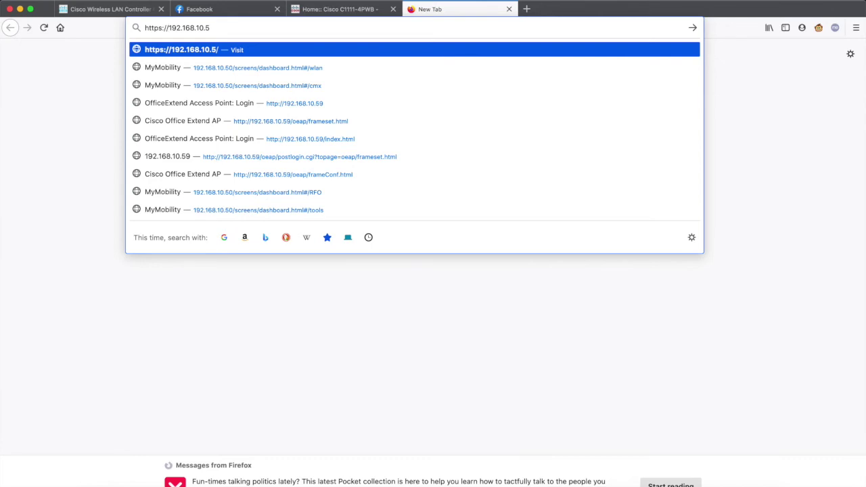
{"action": "key", "text": "Return"}
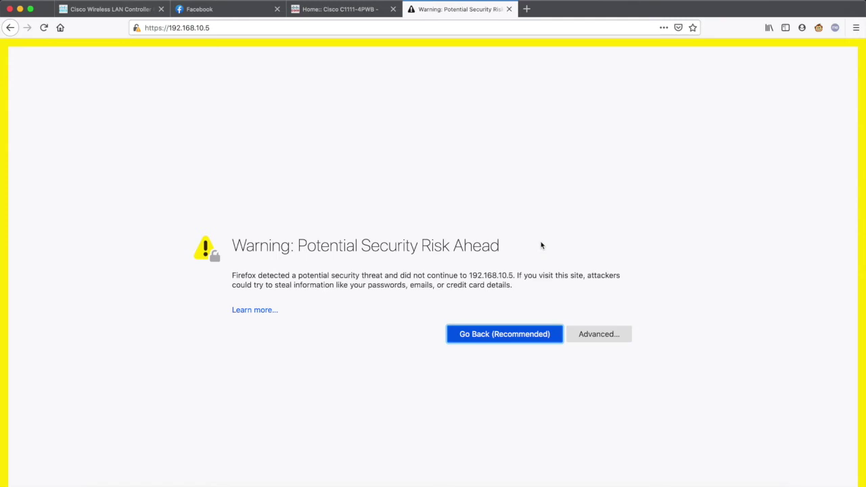
Bypass the certificate warning to reach the controller login page at 192.168.10.5
{"action": "left_click", "coordinate": [611, 338]}
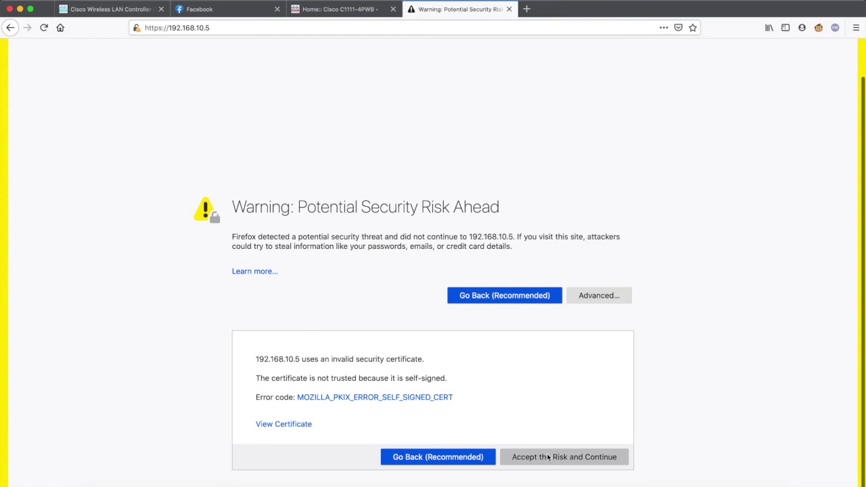
{"action": "left_click", "coordinate": [549, 460]}
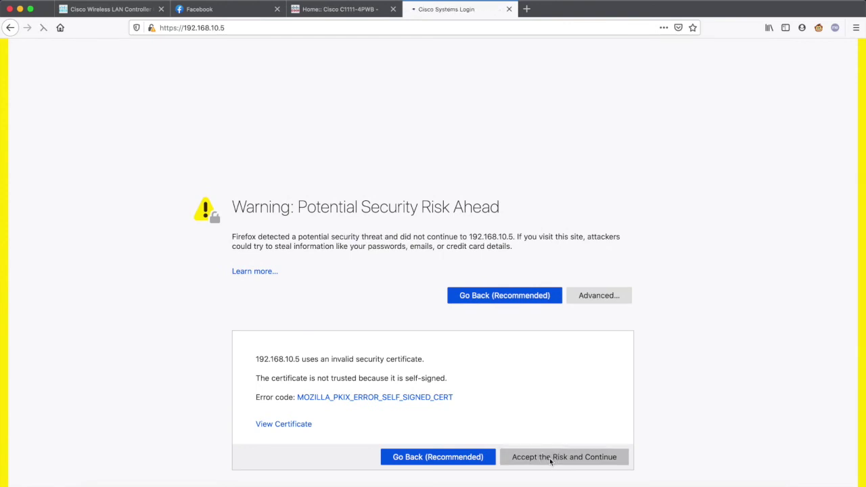
{"action": "left_click", "coordinate": [438, 326]}
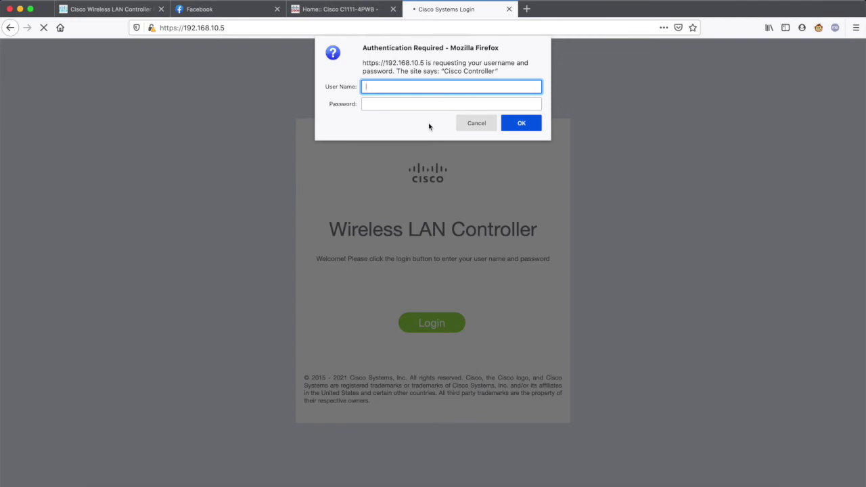
Sign in to the controller as admin with the controller password
{"action": "type", "text": "admin"}
{"action": "key", "text": "Tab"}
{"action": "type", "text": "Cisco123"}
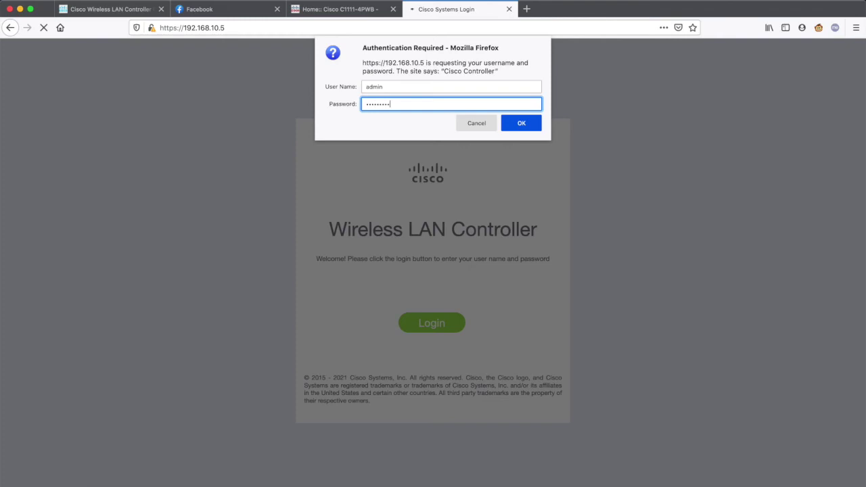
{"action": "key", "text": "Return"}
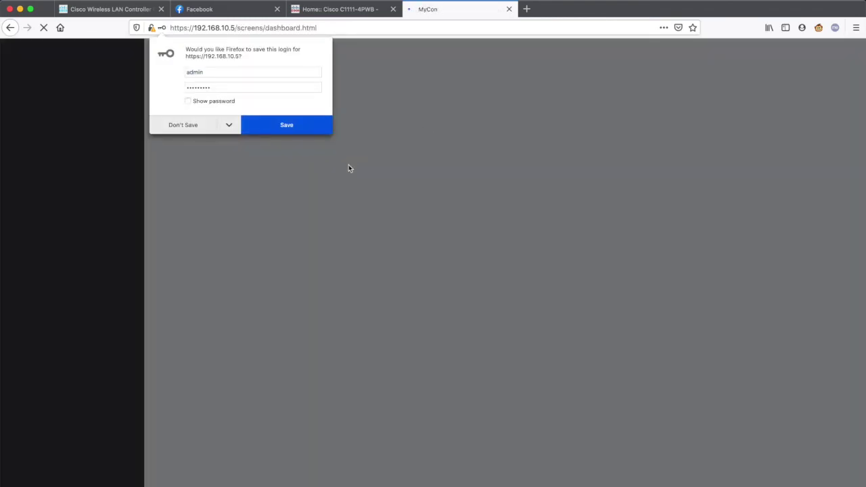
Save the login in Firefox and view the WLANs list showing MyNet with WPA2Personal
{"action": "left_click", "coordinate": [297, 126]}
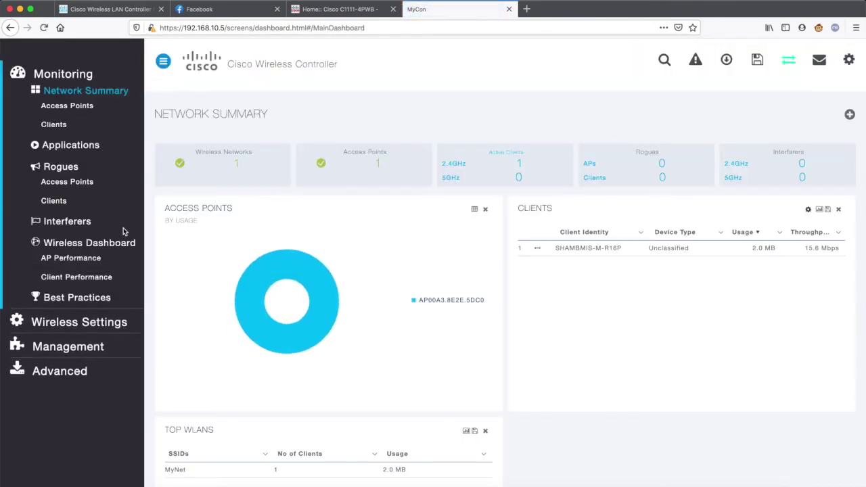
{"action": "scroll", "coordinate": [72, 232], "scroll_direction": "down", "scroll_amount": 4}
{"action": "scroll", "coordinate": [72, 232], "scroll_direction": "up", "scroll_amount": 4}
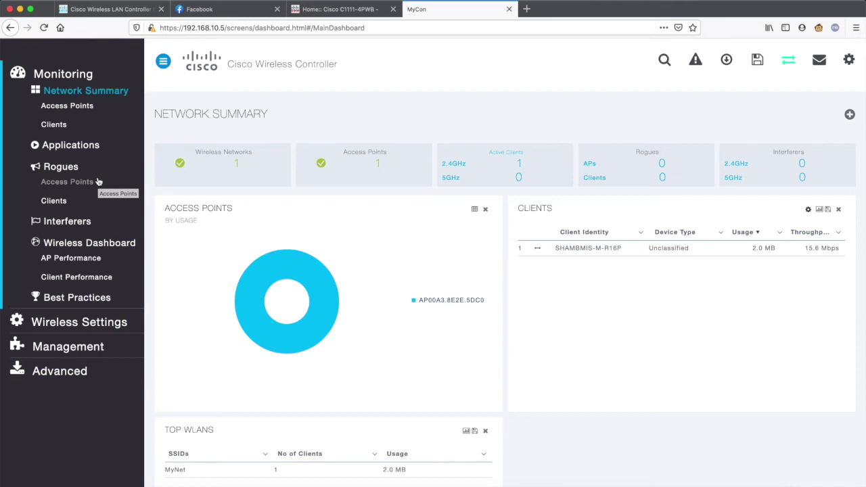
{"action": "left_click", "coordinate": [69, 326]}
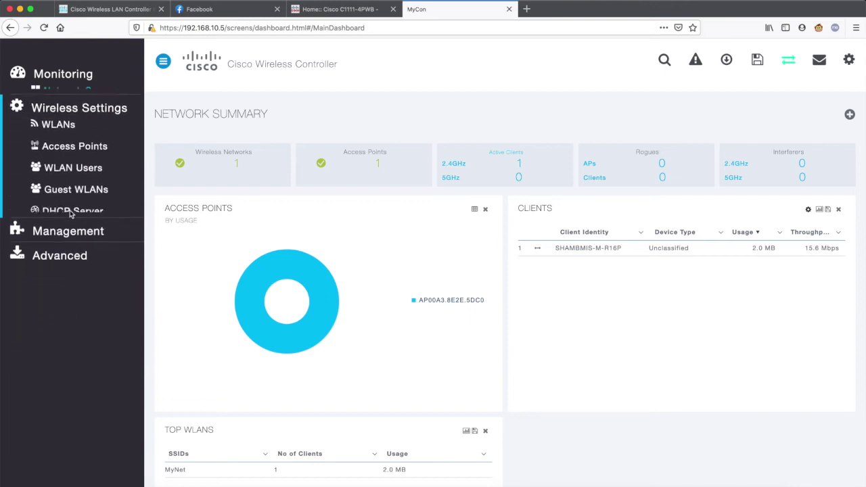
{"action": "left_click", "coordinate": [54, 118]}
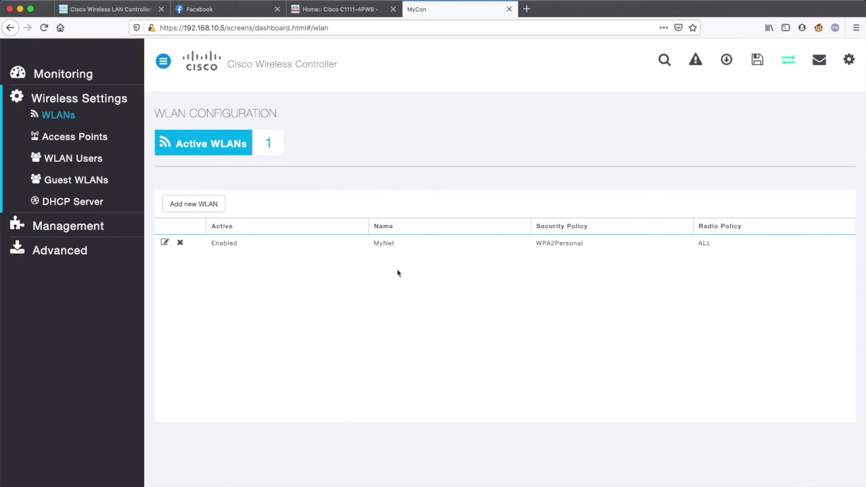
Highlight the MyNet WLAN name, then view the Access Points page listing AP00A3.8E2E.5DC0 at 192.168.10.132
{"action": "left_click", "coordinate": [393, 248]}
{"action": "left_click_drag", "start_coordinate": [393, 243], "coordinate": [373, 243]}
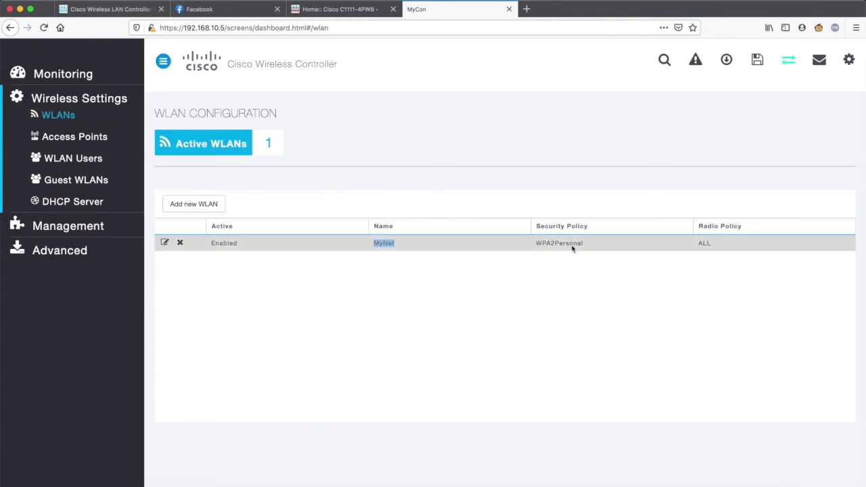
{"action": "left_click", "coordinate": [88, 147]}
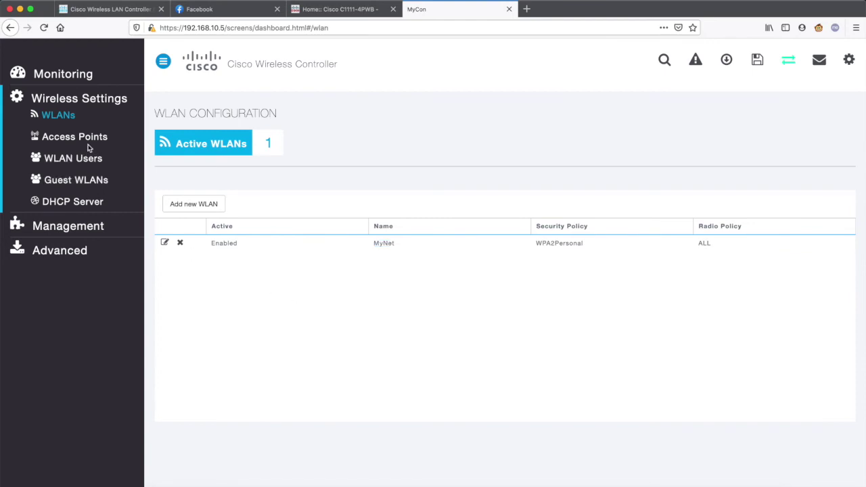
{"action": "left_click", "coordinate": [87, 138]}
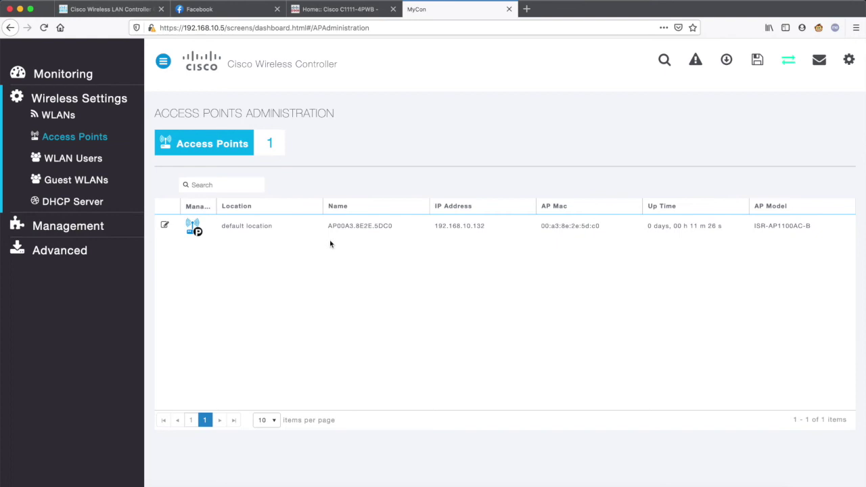
Check the WLAN Users page showing 0 users and expand the Monitoring and Management sections
{"action": "left_click", "coordinate": [66, 162]}
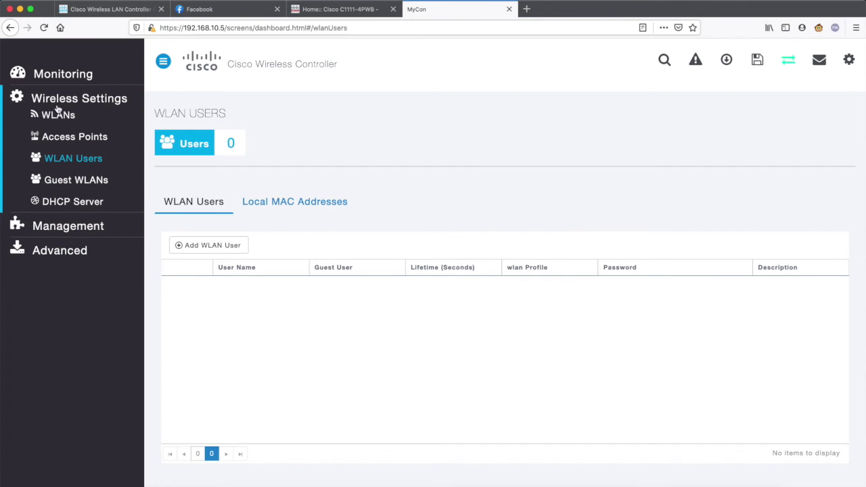
{"action": "left_click", "coordinate": [67, 81]}
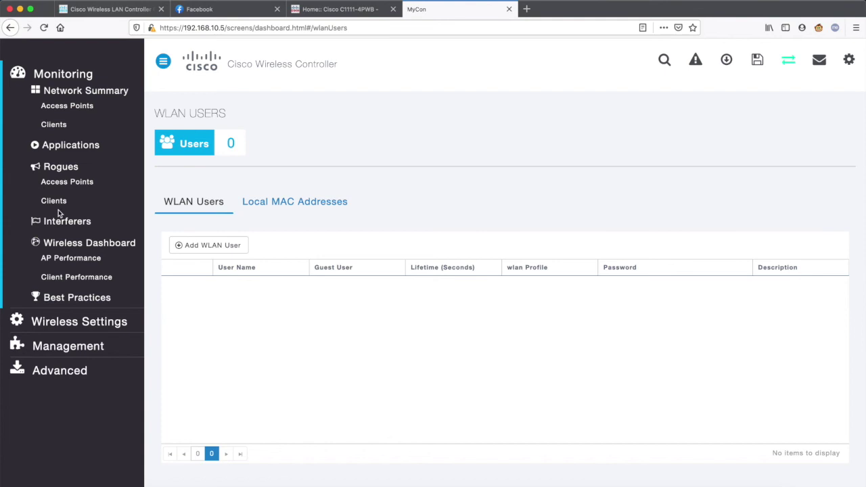
{"action": "left_click", "coordinate": [64, 352]}
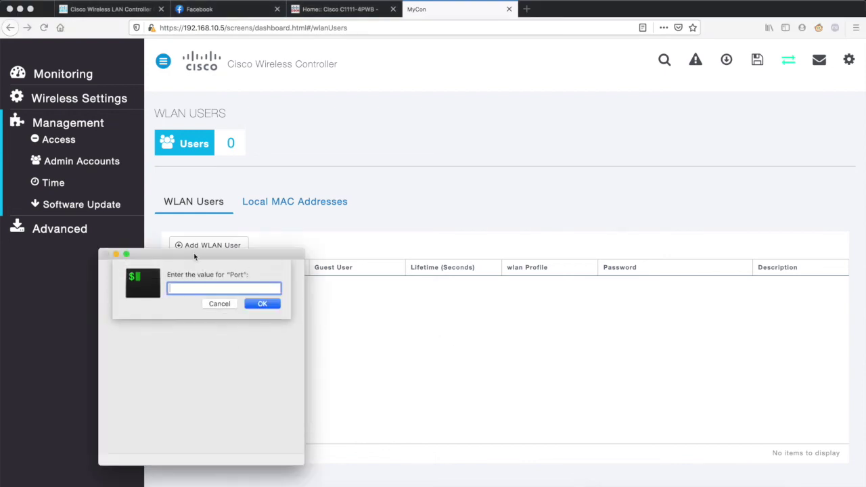
Telnet to the router at 192.168.10.1 on port 23
{"action": "type", "text": "23"}
{"action": "key", "text": "Return"}
{"action": "type", "text": "192.168.10.1"}
{"action": "key", "text": "Return"}
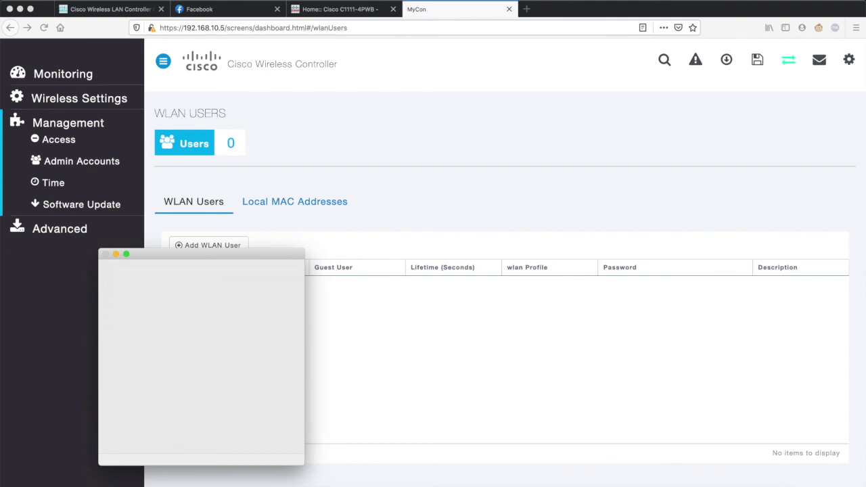
Log in as cisco and run 'show platform' to display the inventory
{"action": "type", "text": "cis"}
{"action": "key", "text": "BackSpace"}
{"action": "key", "text": "BackSpace"}
{"action": "key", "text": "BackSpace"}
{"action": "type", "text": "cisc"}
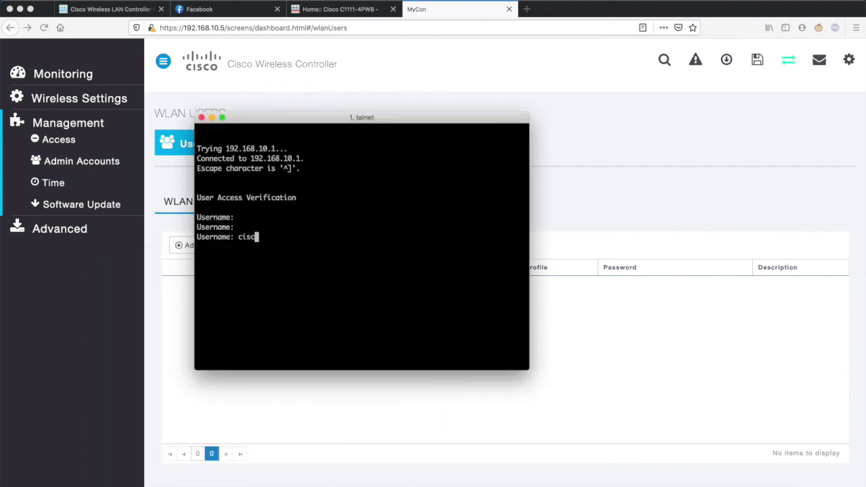
{"action": "type", "text": "o"}
{"action": "key", "text": "Return"}
{"action": "key", "text": "Return"}
{"action": "key", "text": "Return"}
{"action": "key", "text": "Return"}
{"action": "key", "text": "Return"}
{"action": "type", "text": "sh pla"}
{"action": "key", "text": "Tab"}
{"action": "key", "text": "Return"}
Run 'sh ip int brief' to list the router's interfaces
{"action": "type", "text": "sh run"}
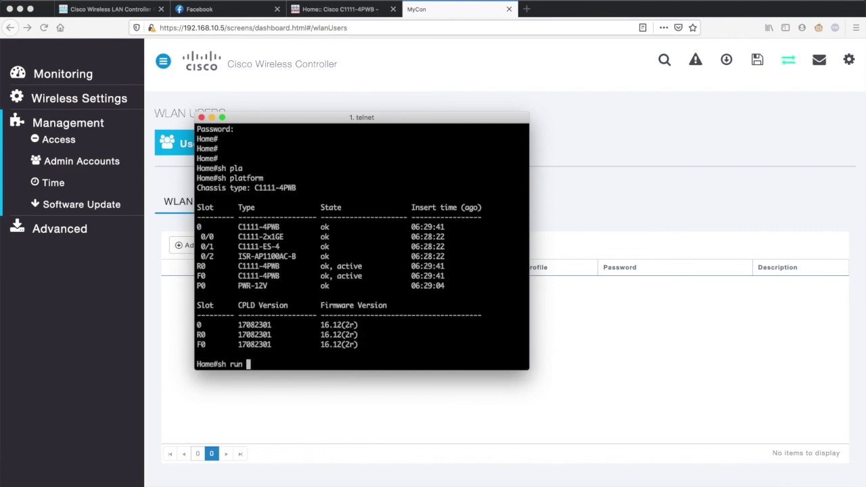
{"action": "key", "text": "BackSpace"}
{"action": "key", "text": "BackSpace"}
{"action": "key", "text": "BackSpace"}
{"action": "key", "text": "BackSpace"}
{"action": "type", "text": "ip int bri"}
{"action": "key", "text": "Tab"}
{"action": "key", "text": "Return"}
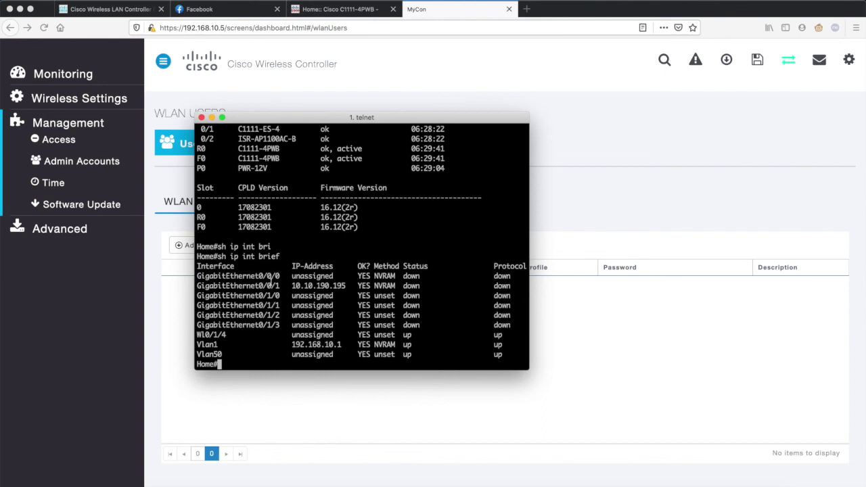
Highlight the GigabitEthernet0/0/0 and Vlan1 rows in the interface table
{"action": "triple_click", "coordinate": [269, 275]}
{"action": "left_click", "coordinate": [318, 342]}
{"action": "triple_click", "coordinate": [220, 344]}
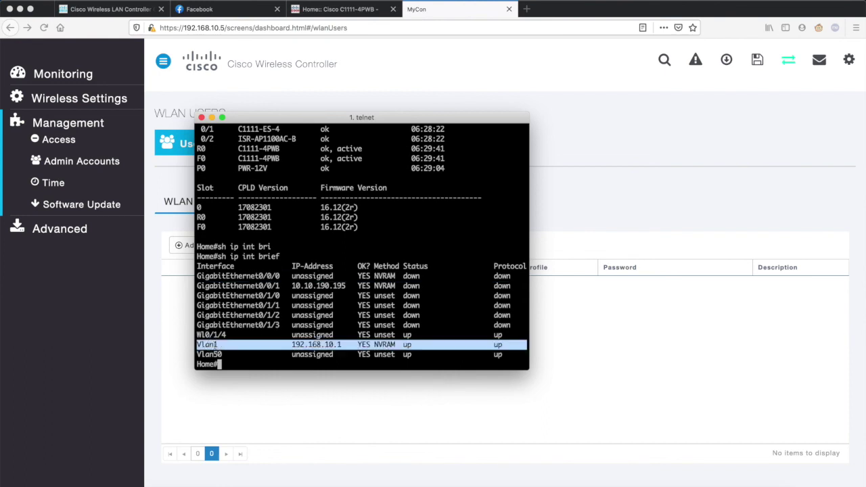
{"action": "left_click", "coordinate": [315, 347]}
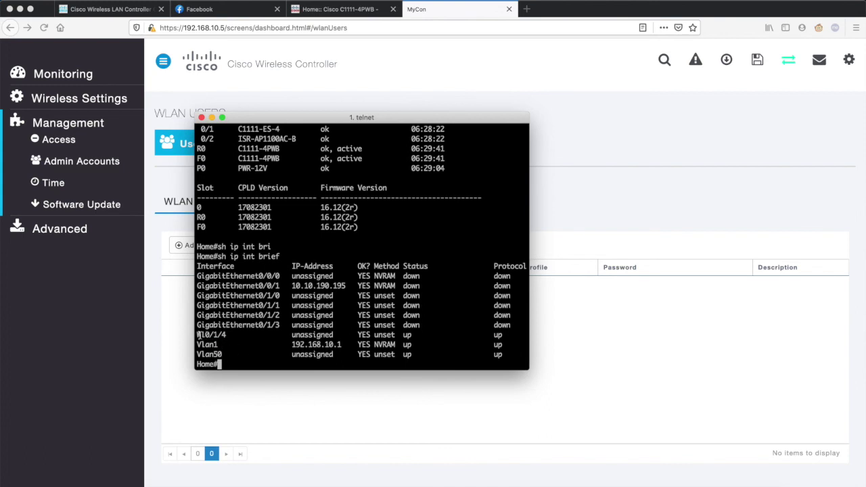
Highlight the Wl0/1/4 row and begin 'sh run int wlan-GigabitEthernet'
{"action": "left_click_drag", "start_coordinate": [197, 335], "coordinate": [345, 335]}
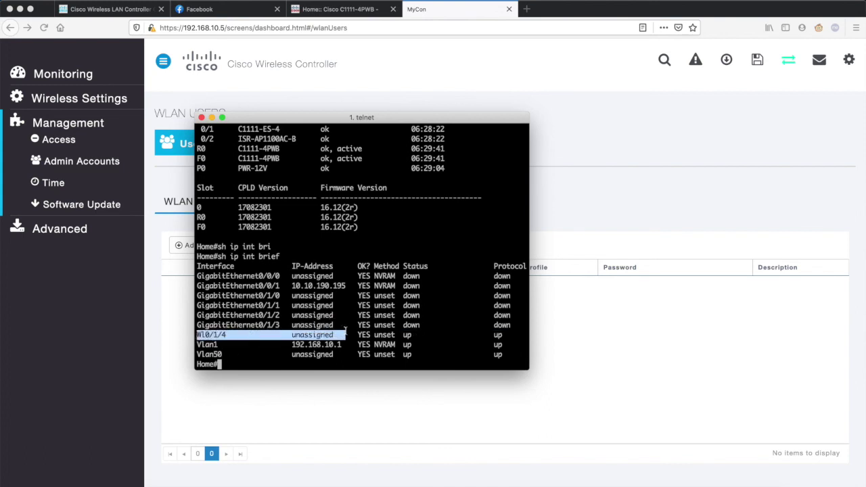
{"action": "triple_click", "coordinate": [248, 334]}
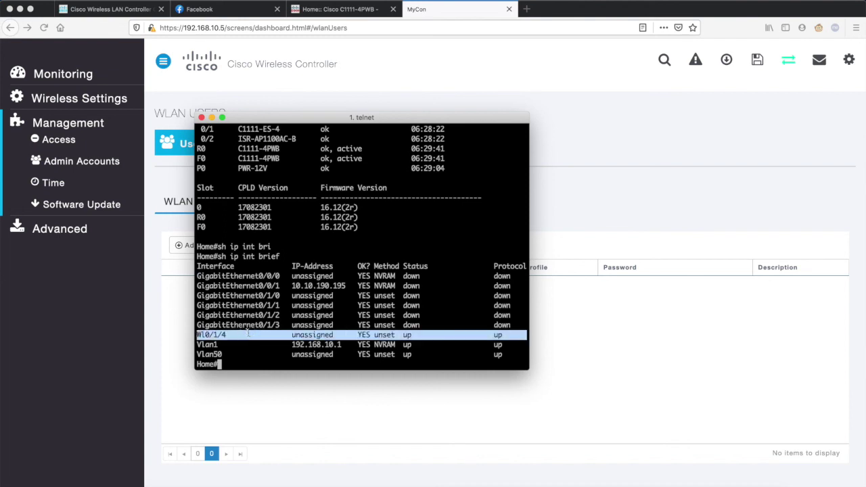
{"action": "type", "text": "sh run"}
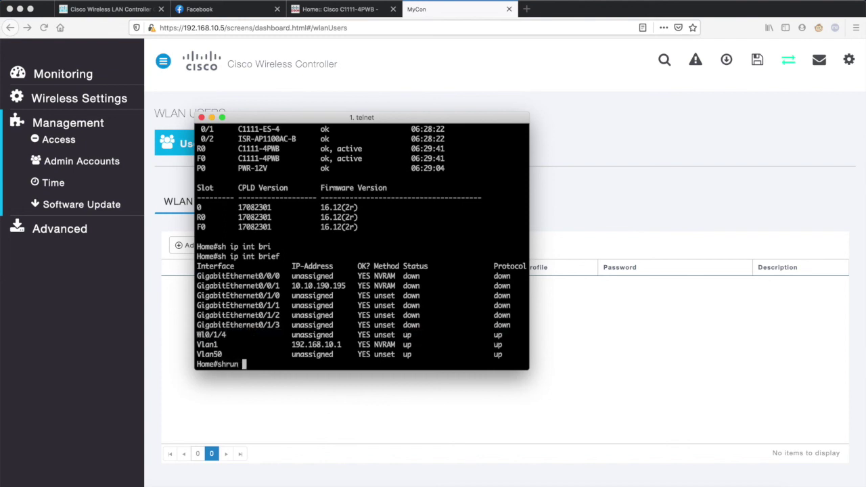
{"action": "type", "text": " int wl"}
{"action": "key", "text": "Tab"}
Show the Wlan-GigabitEthernet0/1/4 running config and highlight its switchport mode trunk lines
{"action": "type", "text": "0/1/4"}
{"action": "key", "text": "Return"}
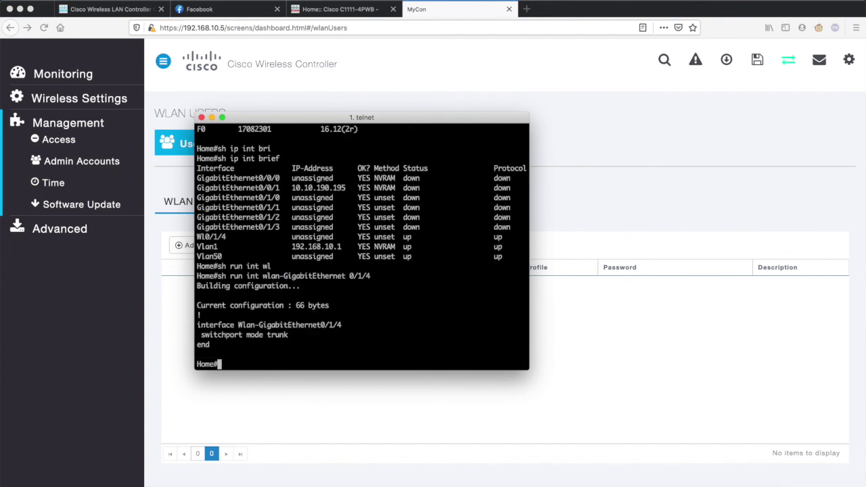
{"action": "left_click_drag", "start_coordinate": [296, 336], "coordinate": [238, 327]}
{"action": "left_click", "coordinate": [241, 327]}
{"action": "left_click_drag", "start_coordinate": [296, 348], "coordinate": [188, 322]}
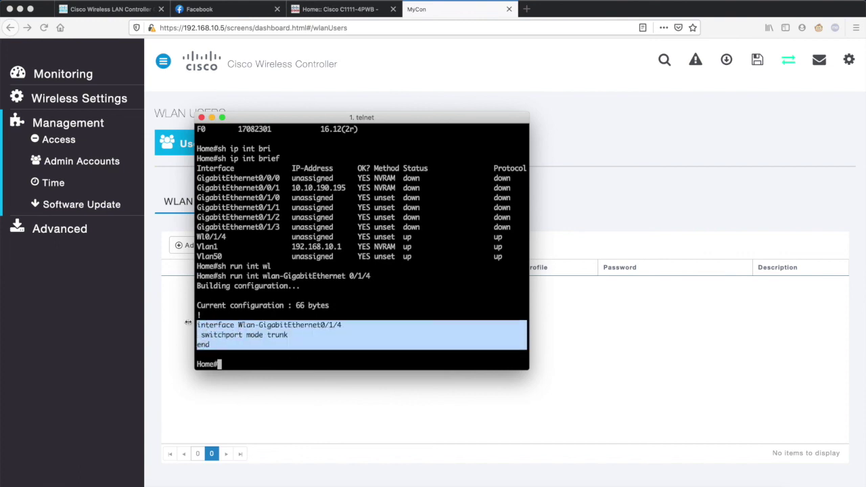
{"action": "left_click", "coordinate": [265, 249]}
{"action": "left_click", "coordinate": [303, 341]}
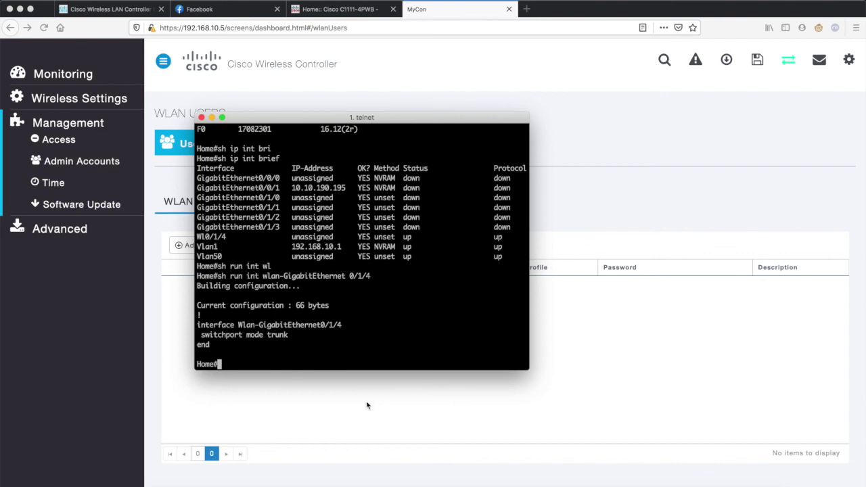
Run 'sh run int vlan 1' and review its ip address 192.168.10.1 255.255.255.0
{"action": "type", "text": "sh run int vlan 1"}
{"action": "key", "text": "Return"}
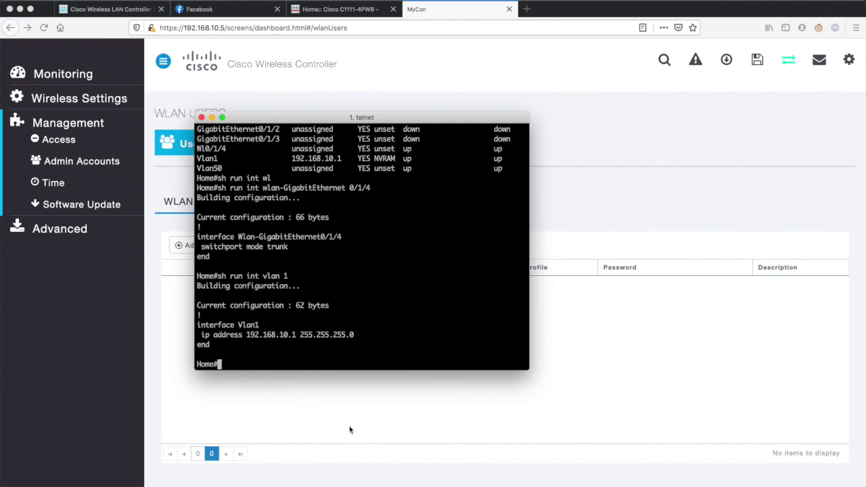
{"action": "left_click_drag", "start_coordinate": [196, 325], "coordinate": [214, 346]}
{"action": "left_click", "coordinate": [247, 335]}
{"action": "scroll", "coordinate": [276, 254], "scroll_direction": "up", "scroll_amount": 3}
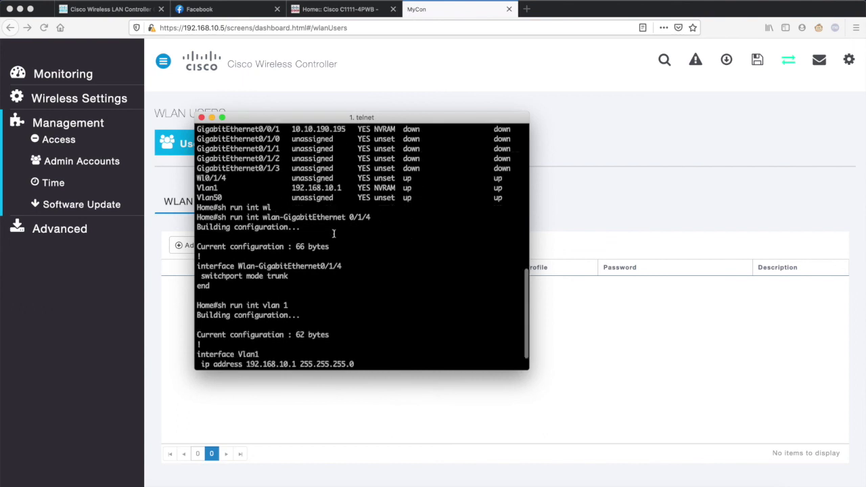
{"action": "scroll", "coordinate": [334, 233], "scroll_direction": "down", "scroll_amount": 3}
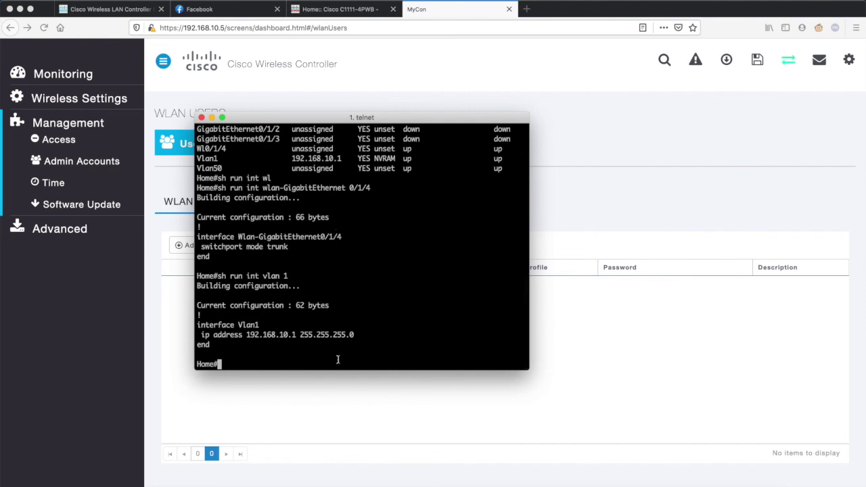